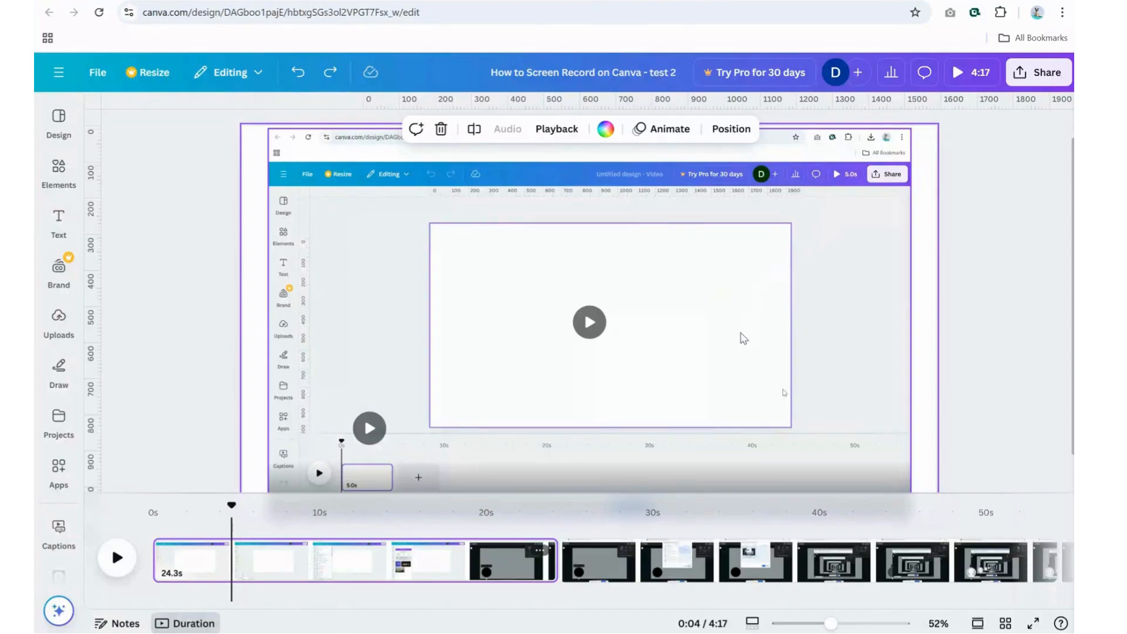
Step: Add a blank page to the timeline and move it to the start, before the screen recording clip
{"action": "right_click", "coordinate": [172, 562]}
{"action": "left_click", "coordinate": [235, 255]}
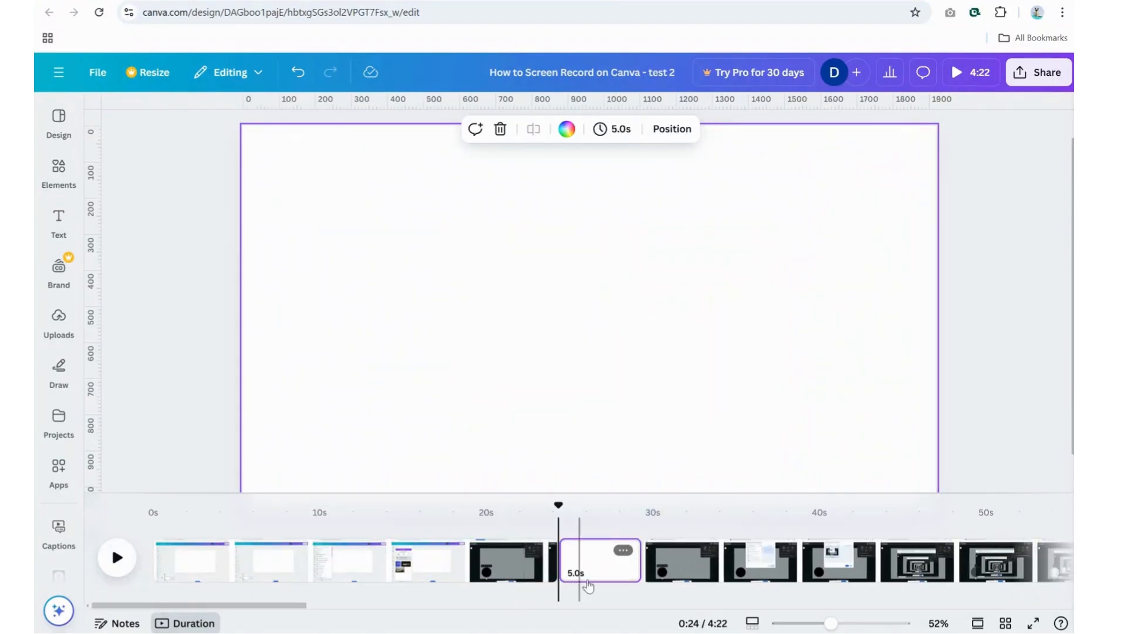
{"action": "left_click_drag", "start_coordinate": [605, 572], "coordinate": [224, 576]}
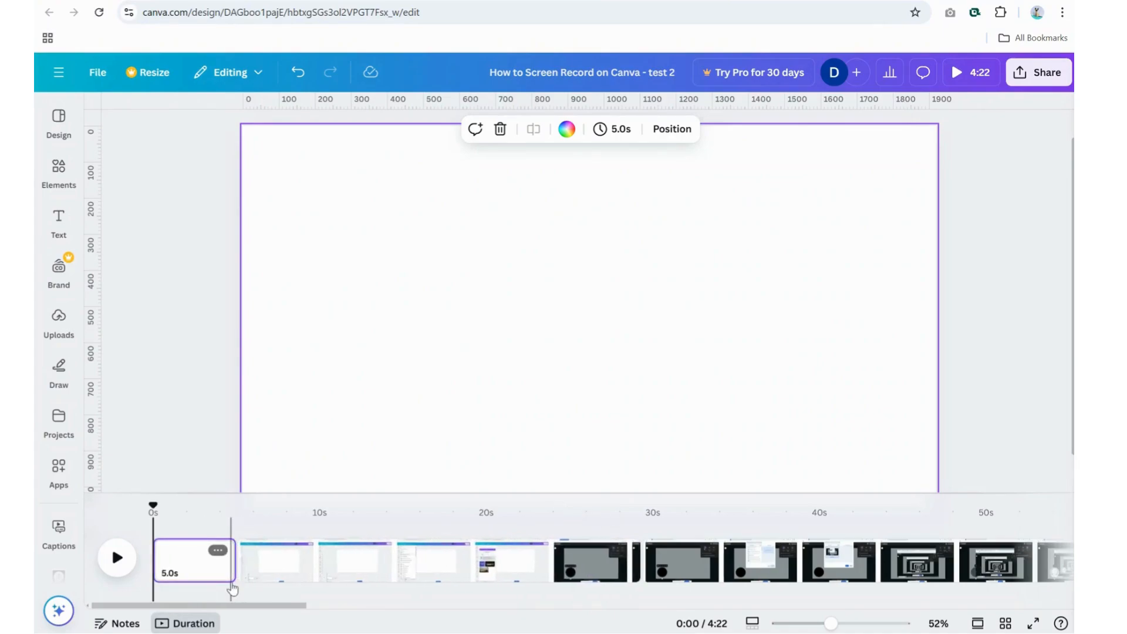
Step: Find templates with "youtube intro purple" and apply the rabbit page of Pink Purple Gradient Kawaii Cute Vlog YouTube Intro to the blank page
{"action": "left_click", "coordinate": [59, 122]}
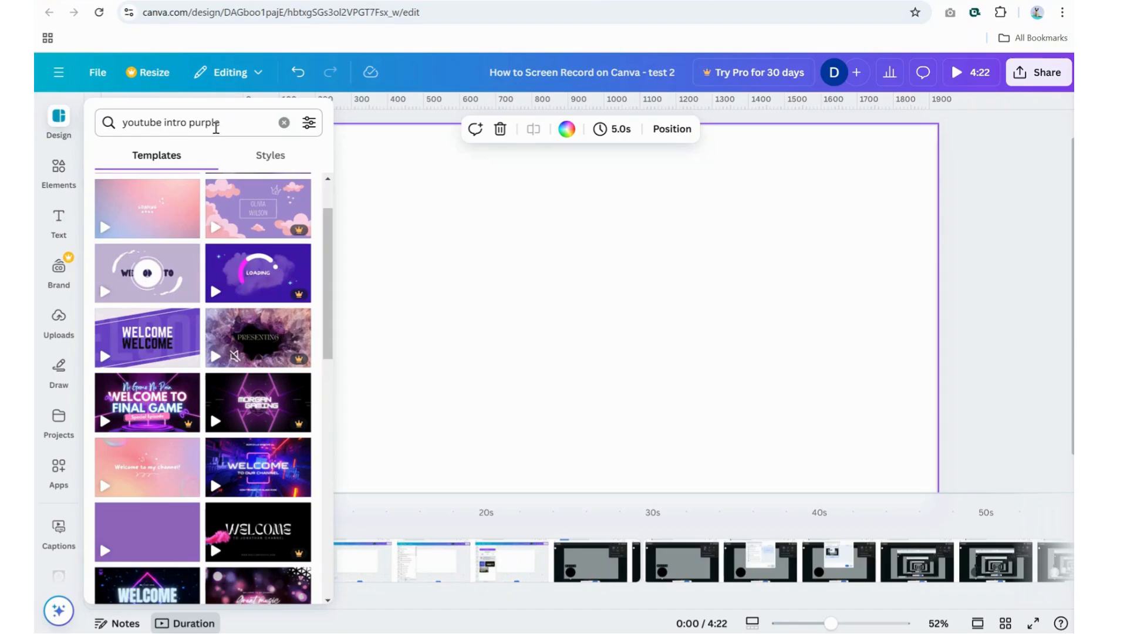
{"action": "scroll", "coordinate": [162, 419], "scroll_direction": "down", "scroll_amount": 7}
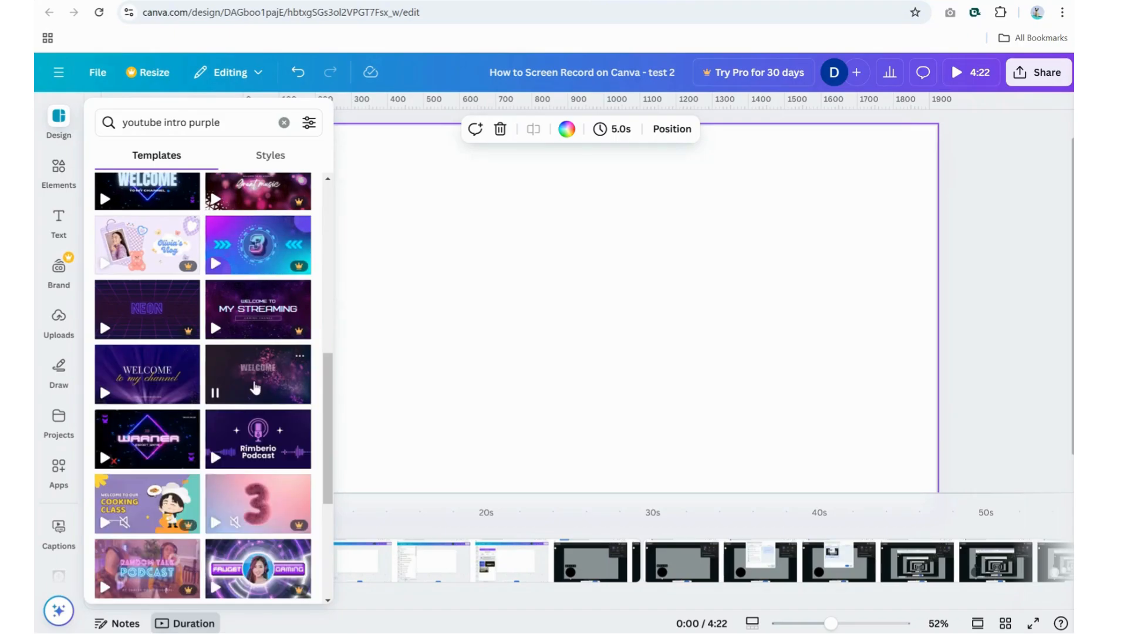
{"action": "scroll", "coordinate": [252, 382], "scroll_direction": "up", "scroll_amount": 8}
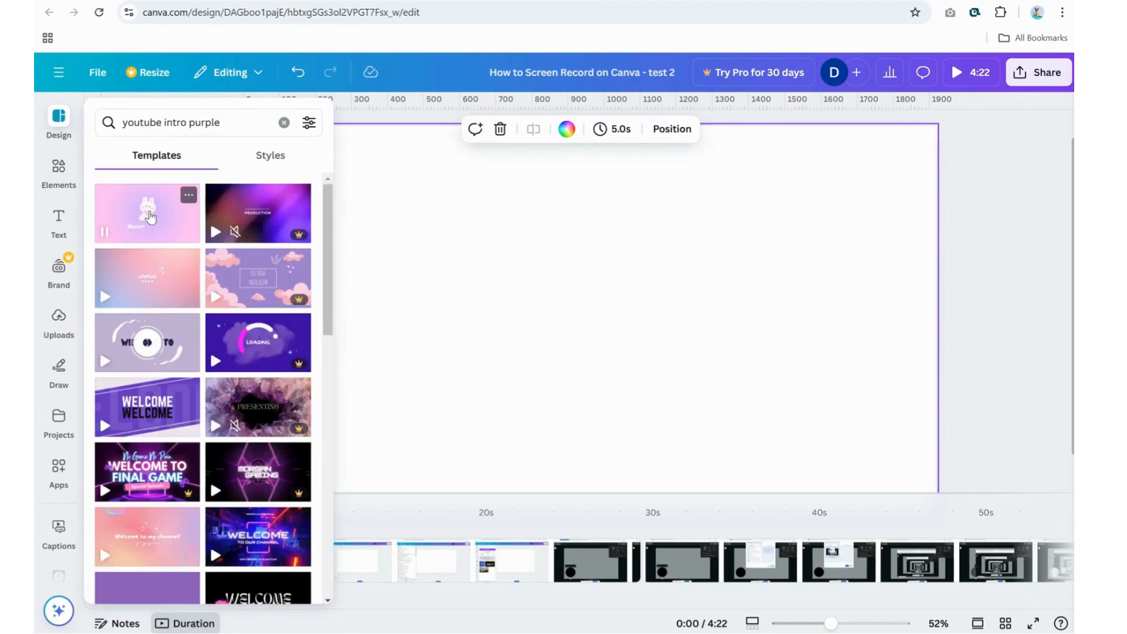
{"action": "left_click", "coordinate": [150, 214]}
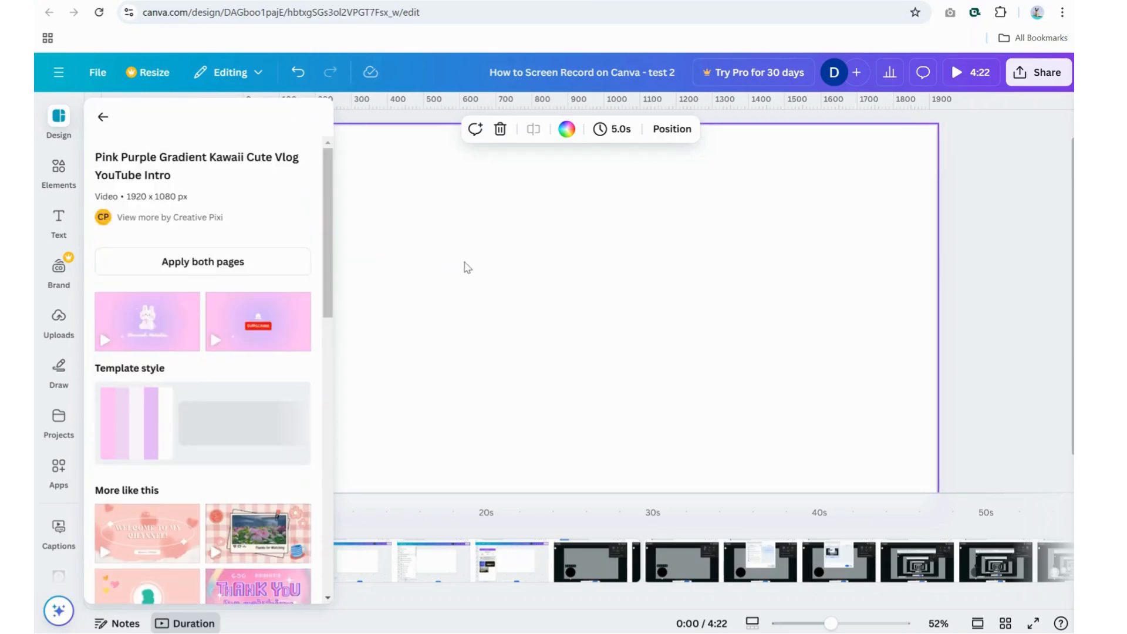
{"action": "left_click", "coordinate": [504, 270]}
{"action": "left_click", "coordinate": [59, 167]}
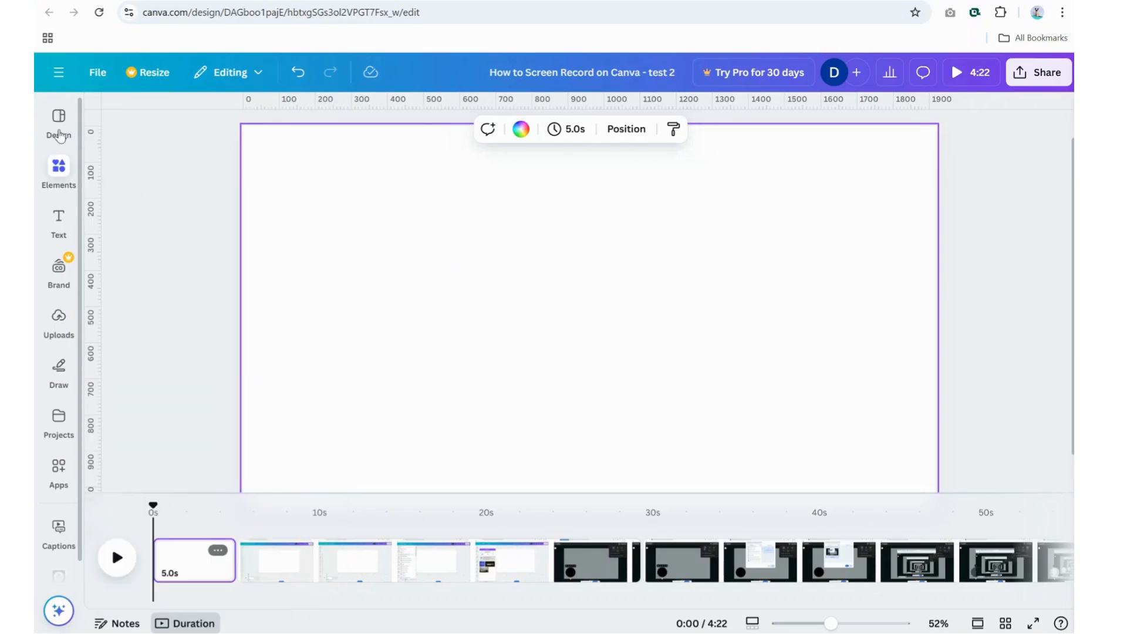
{"action": "left_click", "coordinate": [59, 121]}
{"action": "left_click_drag", "start_coordinate": [150, 320], "coordinate": [598, 290]}
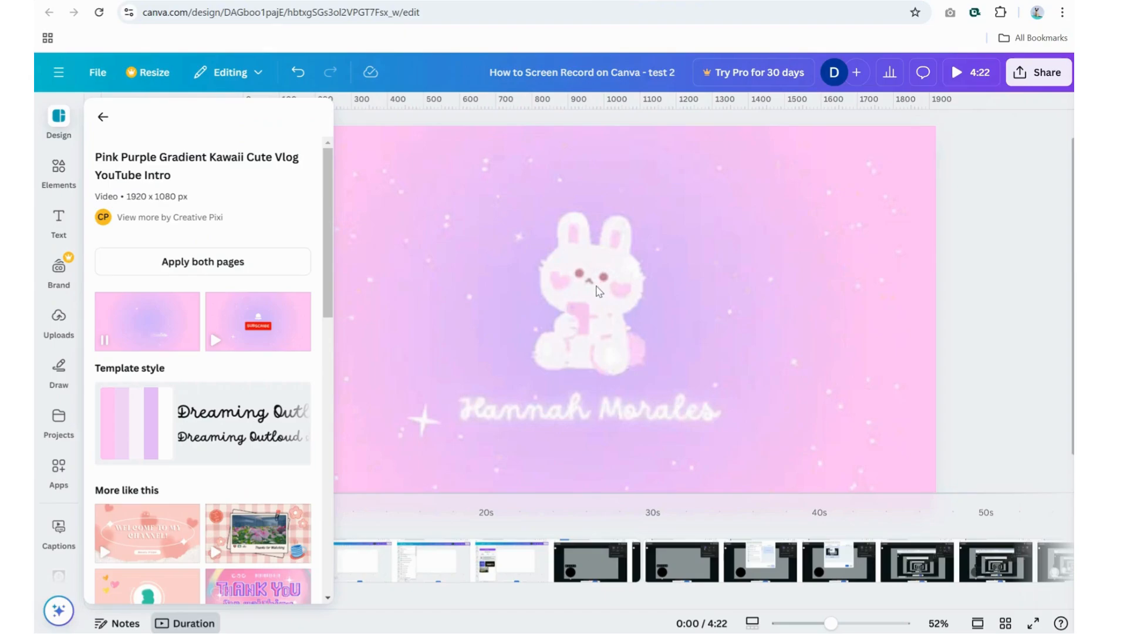
Step: Delete the rabbit illustration from the intro page
{"action": "left_click", "coordinate": [627, 296]}
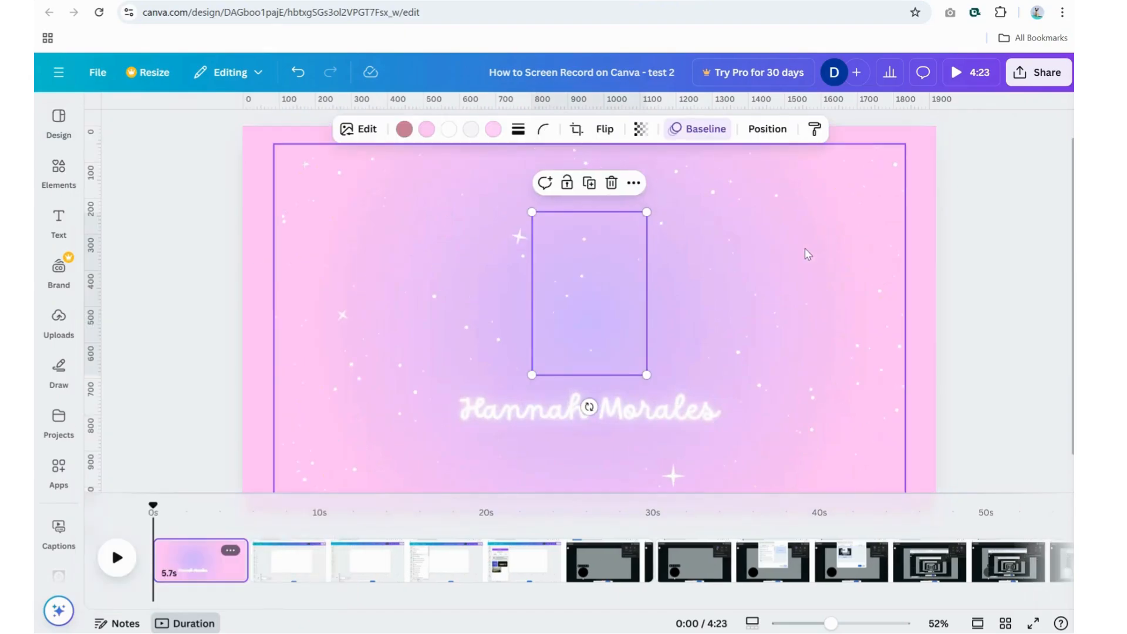
{"action": "scroll", "coordinate": [675, 364], "scroll_direction": "down", "scroll_amount": 1}
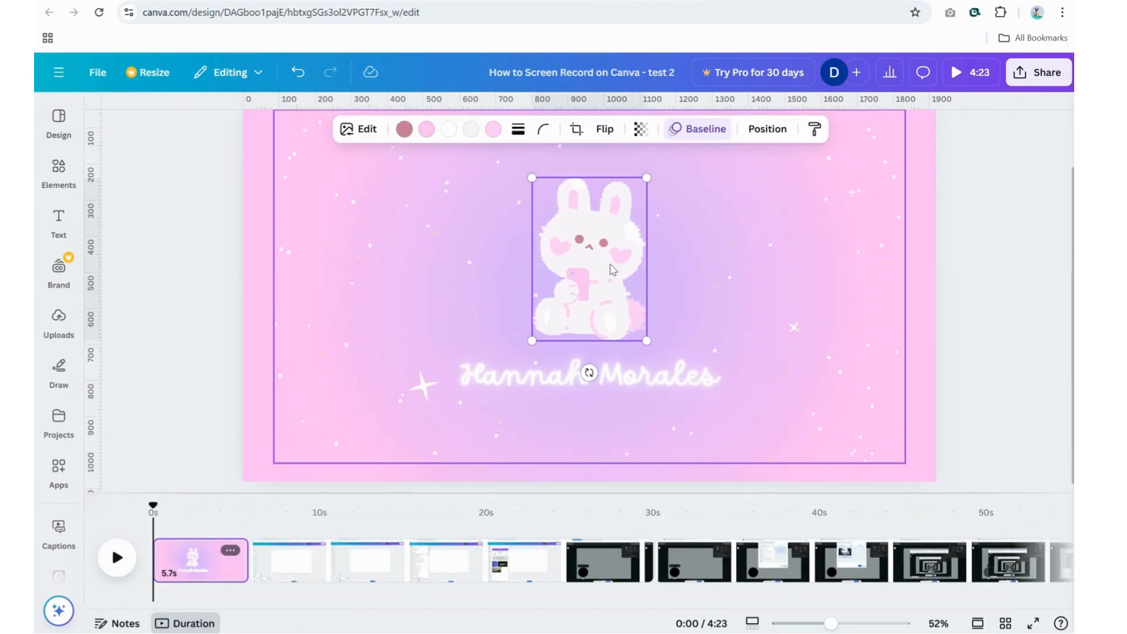
{"action": "scroll", "coordinate": [564, 352], "scroll_direction": "up", "scroll_amount": 1}
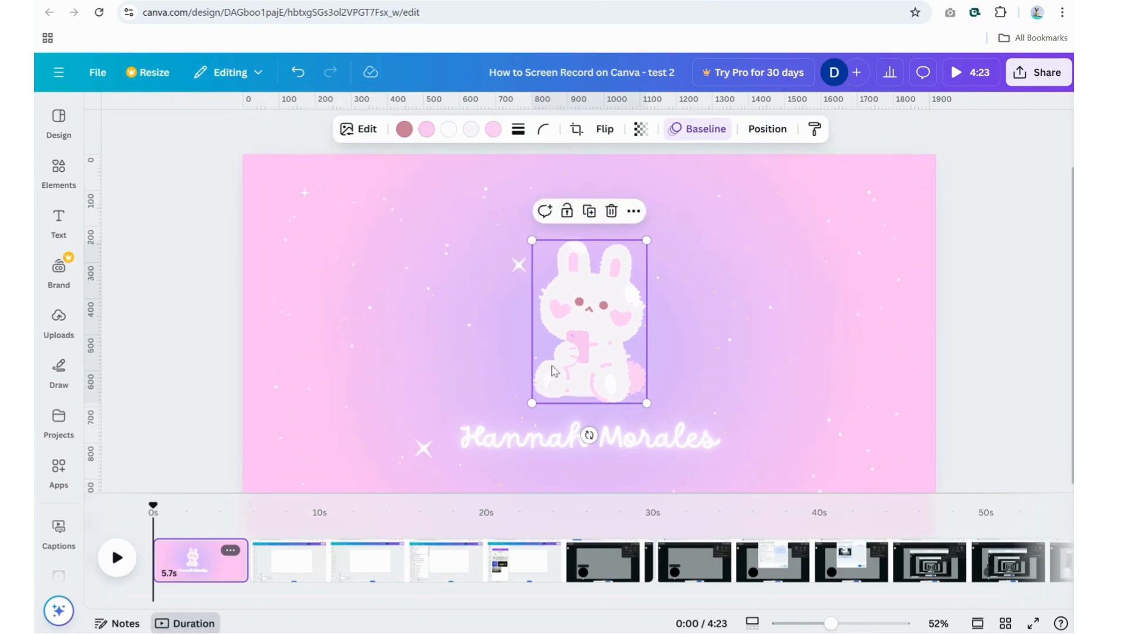
{"action": "left_click", "coordinate": [567, 443]}
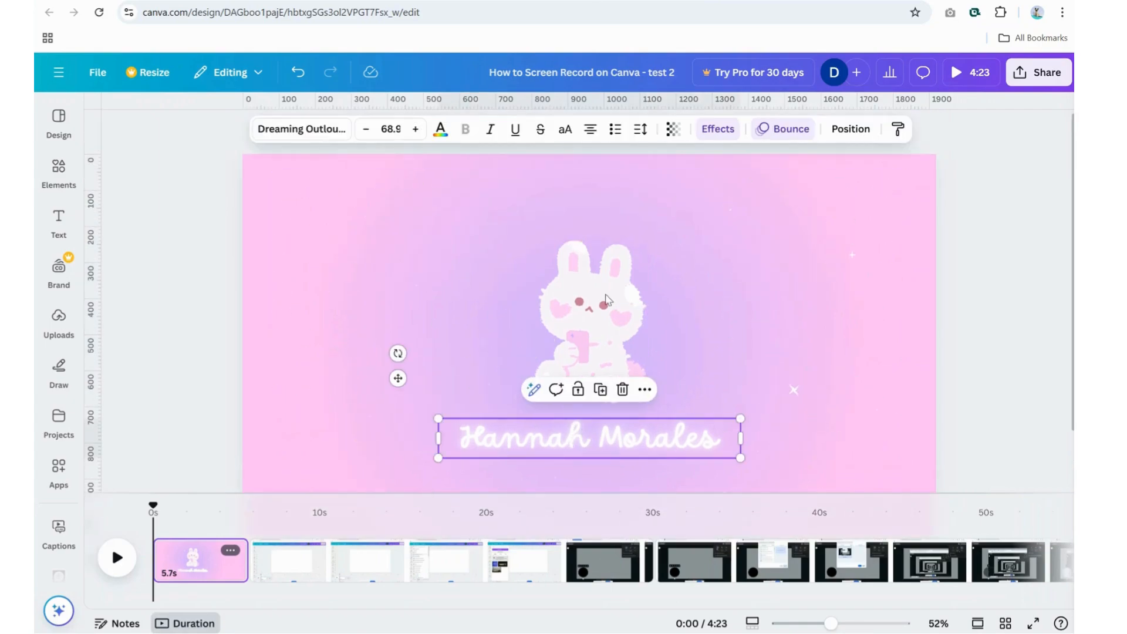
{"action": "left_click", "coordinate": [596, 326]}
{"action": "key", "text": "Delete"}
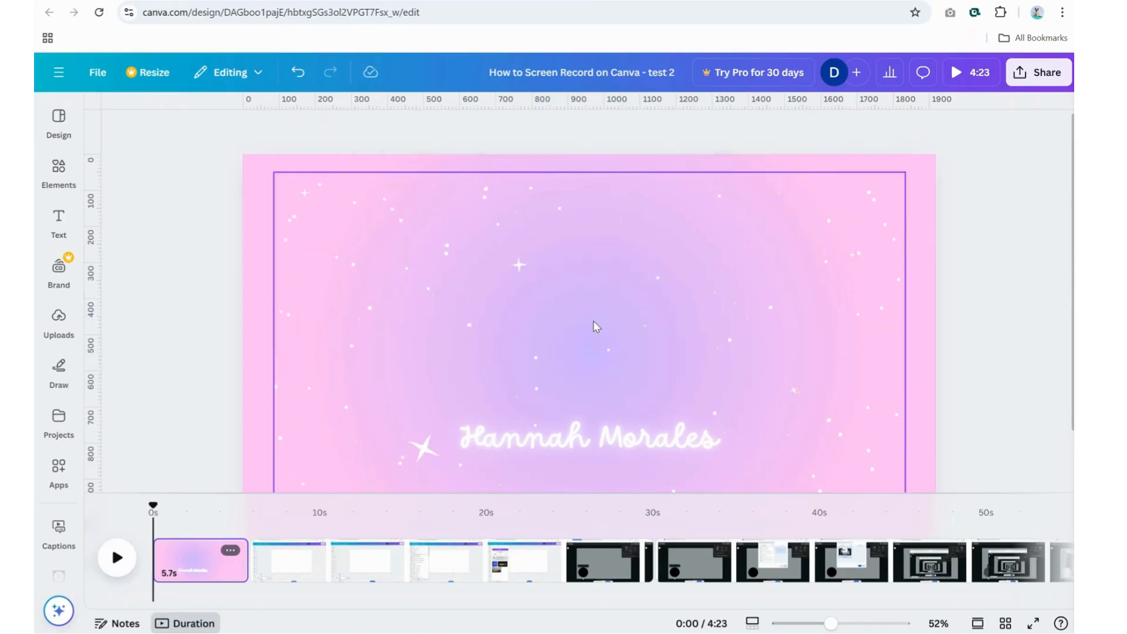
Step: Move the placeholder name text up, replace it with "How to Screen Record on Canva" and enlarge it to about size 88.8
{"action": "left_click_drag", "start_coordinate": [623, 441], "coordinate": [616, 307]}
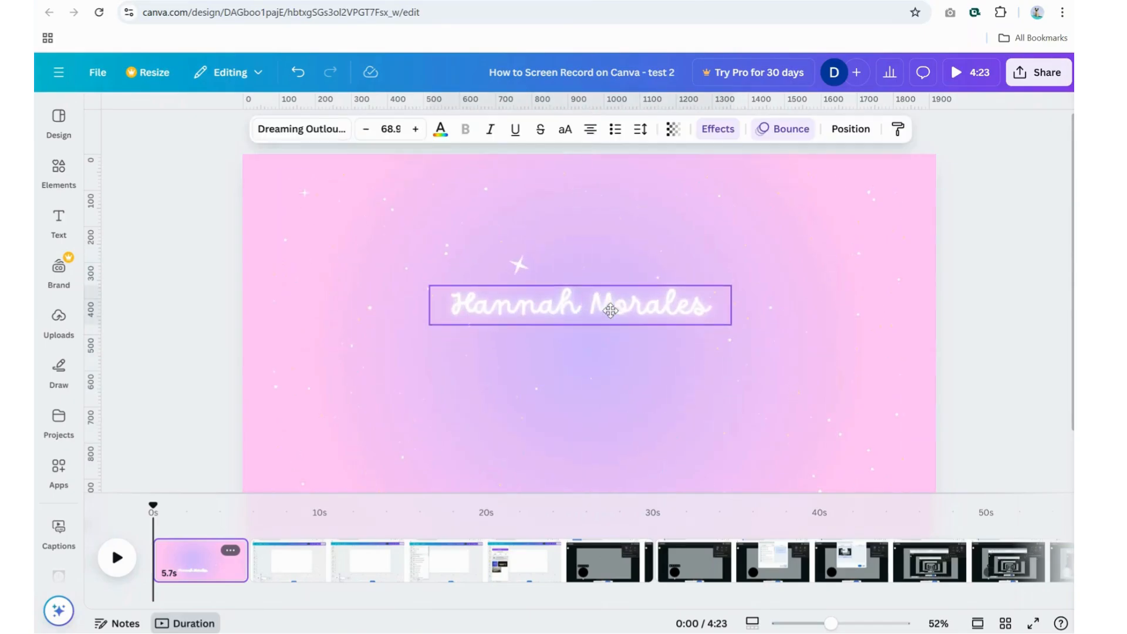
{"action": "double_click", "coordinate": [640, 302]}
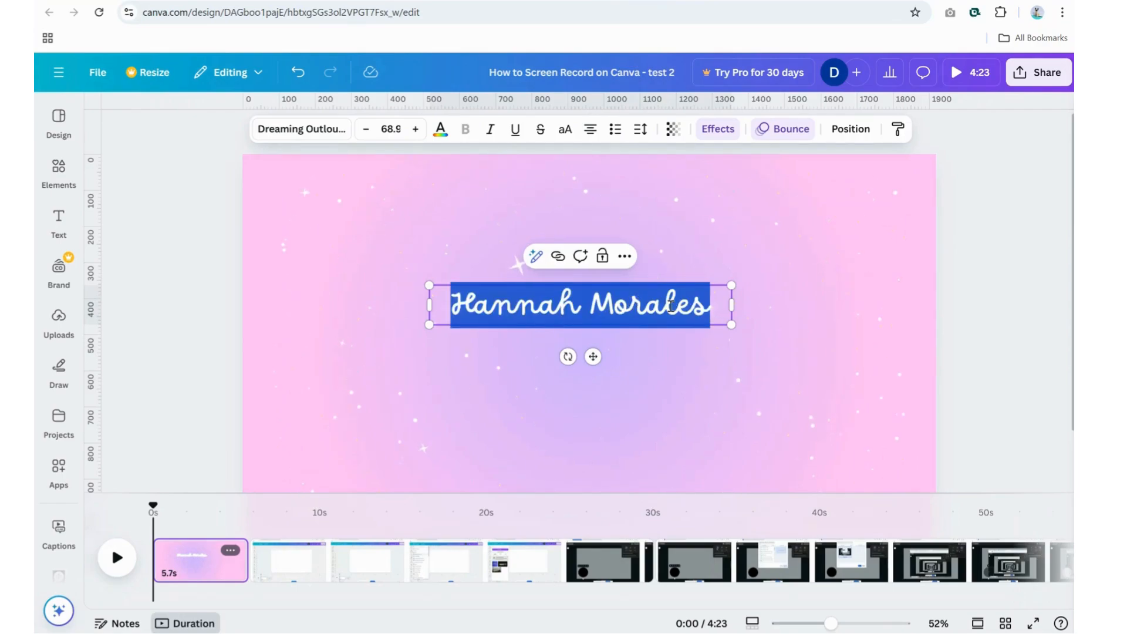
{"action": "type", "text": "How t"}
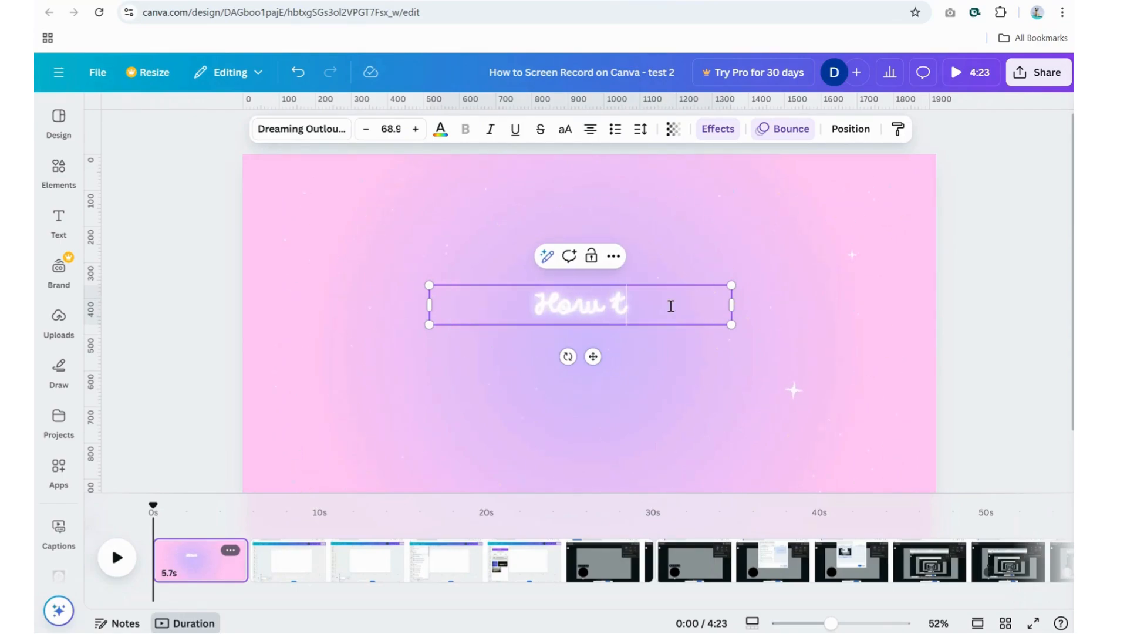
{"action": "type", "text": "o Screen"}
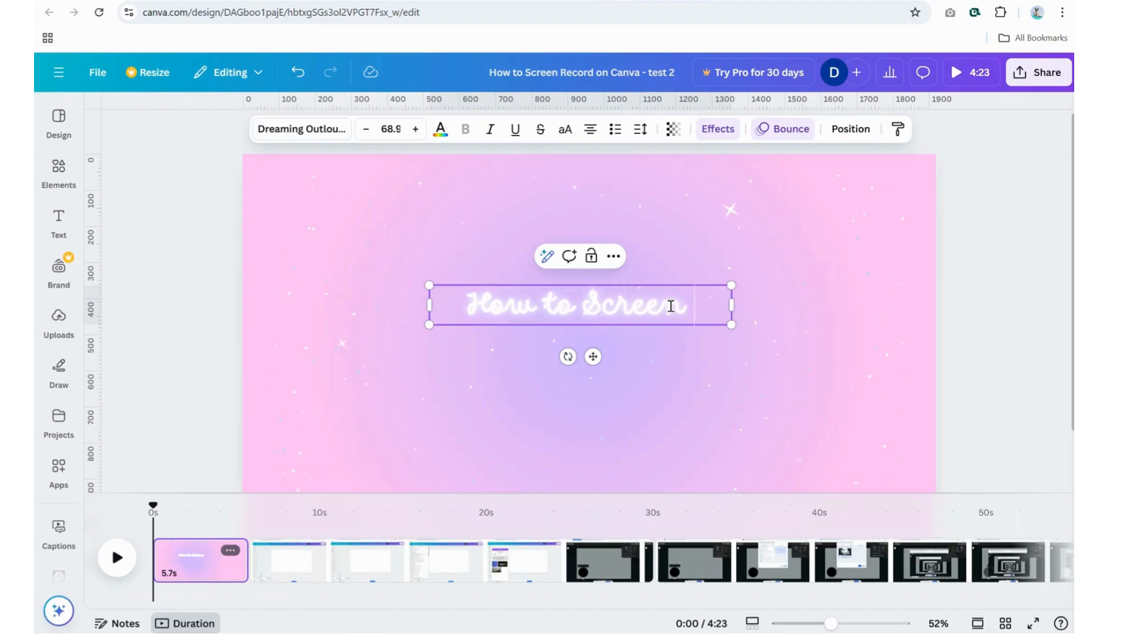
{"action": "type", "text": " Record"}
{"action": "type", "text": " no"}
{"action": "key", "text": "BackSpace"}
{"action": "key", "text": "BackSpace"}
{"action": "type", "text": "on "}
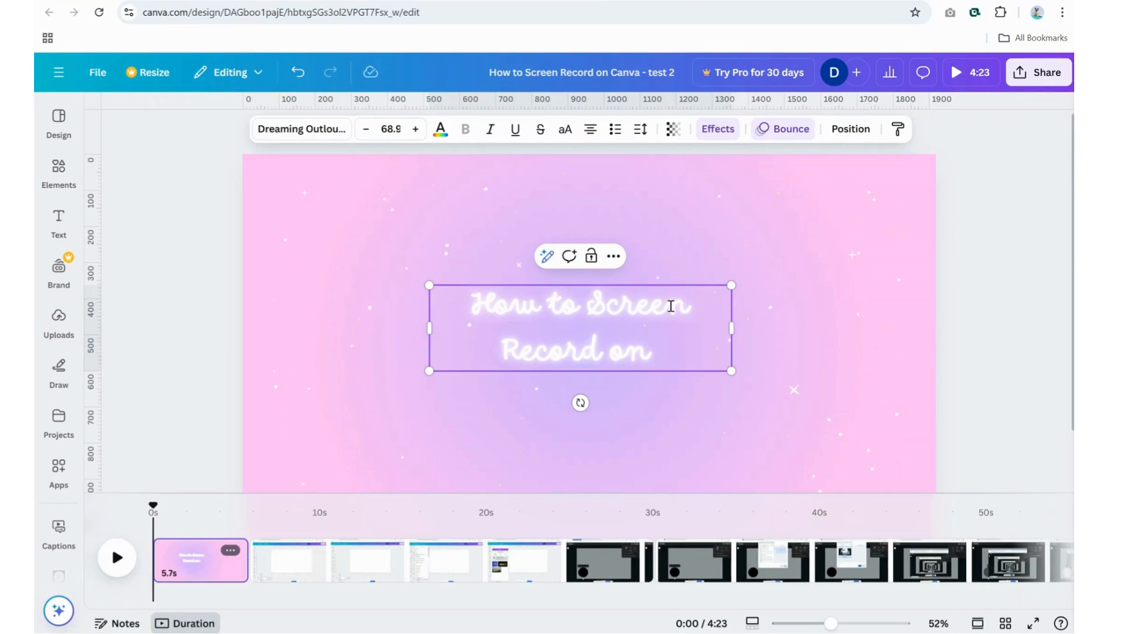
{"action": "type", "text": "Canva"}
{"action": "left_click_drag", "start_coordinate": [732, 286], "coordinate": [797, 259]}
{"action": "left_click_drag", "start_coordinate": [809, 395], "coordinate": [833, 402]}
Step: Set the whole title's font to Lovelo and centre the text box on the intro page
{"action": "left_click_drag", "start_coordinate": [573, 294], "coordinate": [531, 295]}
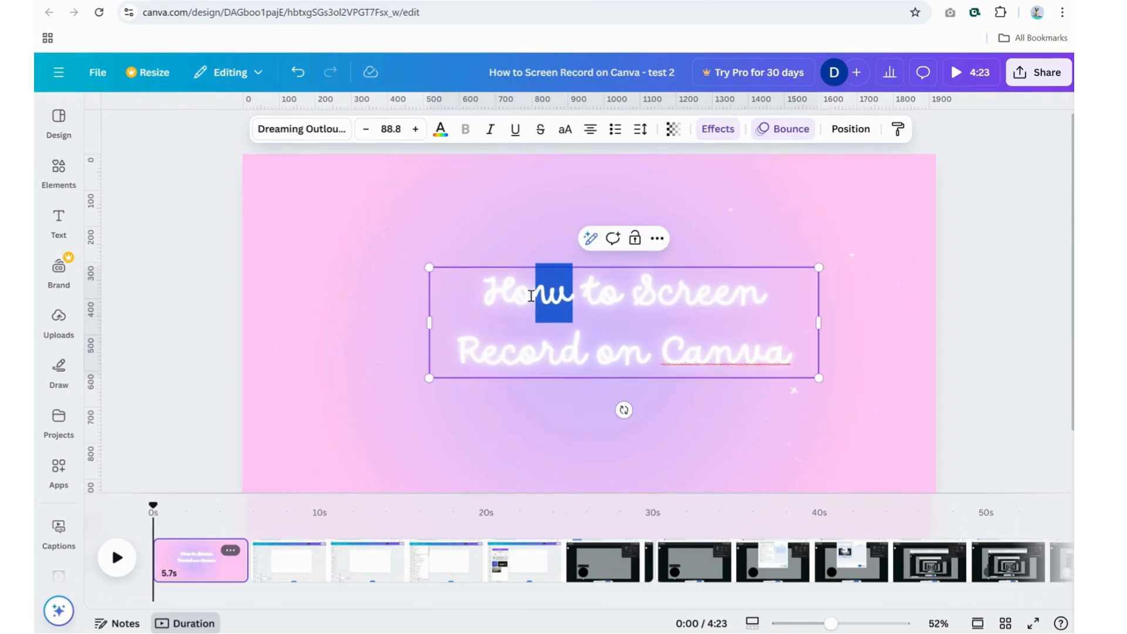
{"action": "left_click", "coordinate": [802, 343]}
{"action": "left_click_drag", "start_coordinate": [802, 354], "coordinate": [477, 294]}
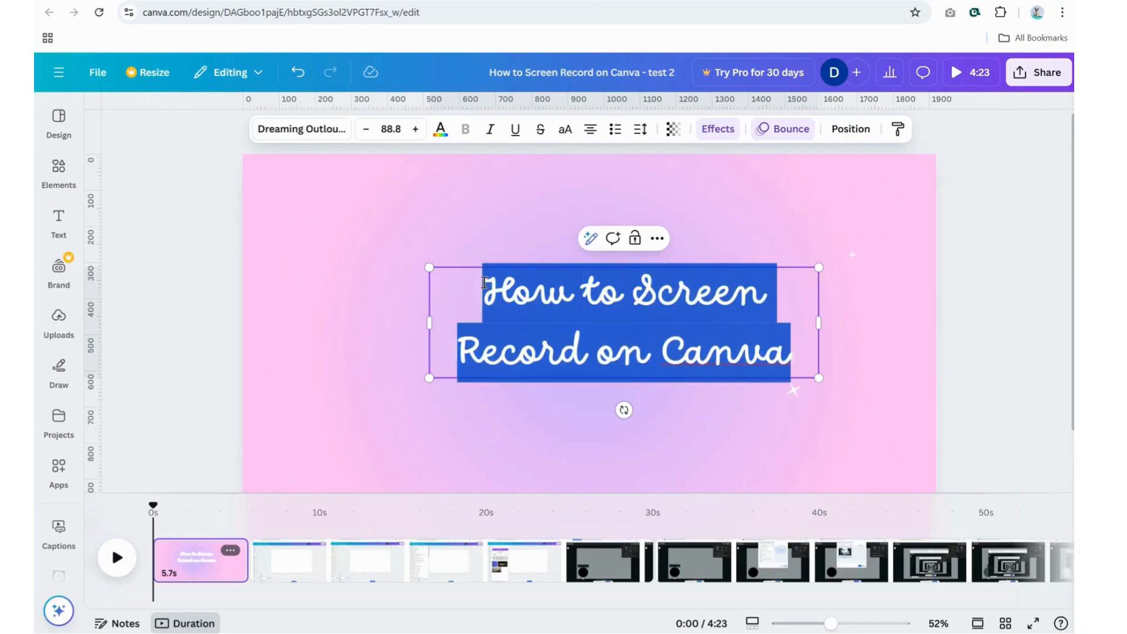
{"action": "left_click", "coordinate": [330, 129]}
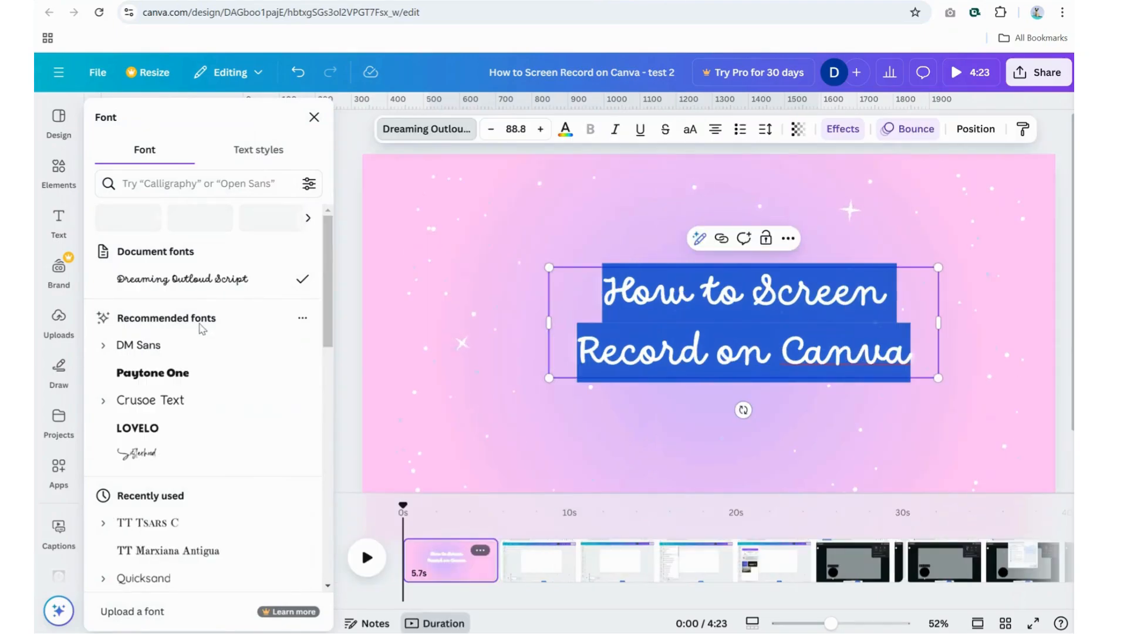
{"action": "left_click", "coordinate": [177, 432]}
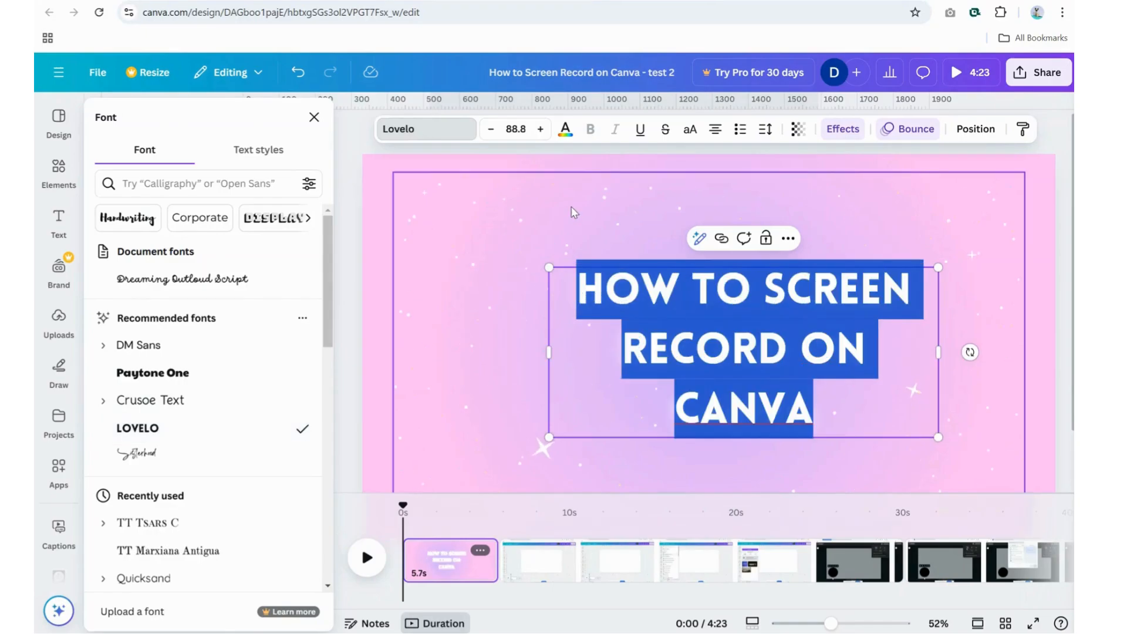
{"action": "left_click", "coordinate": [543, 448]}
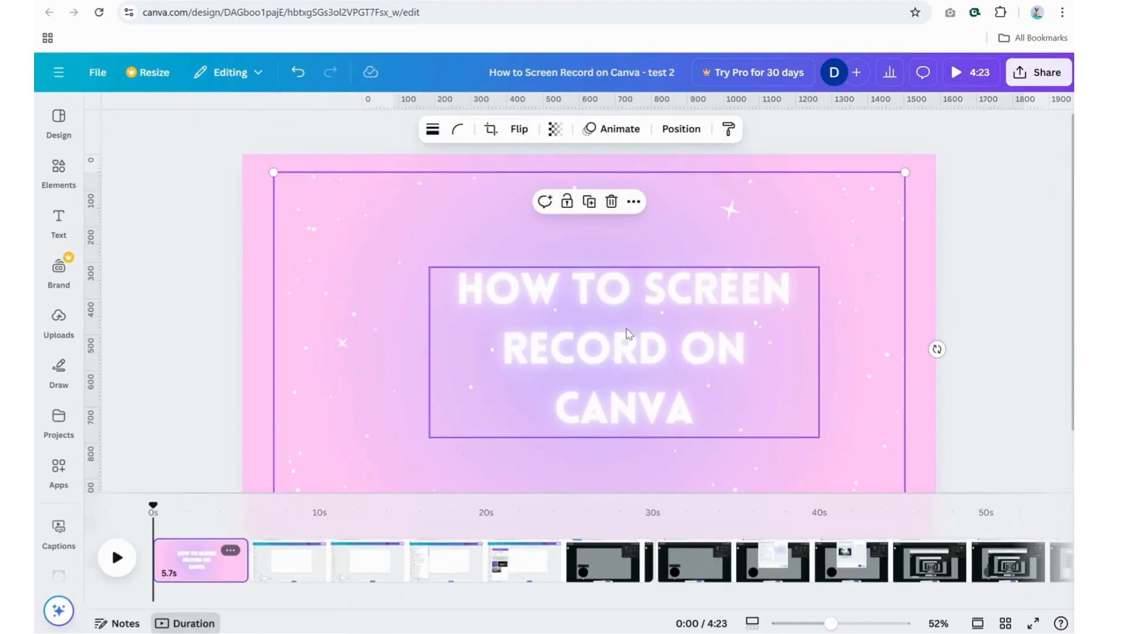
{"action": "left_click", "coordinate": [598, 312]}
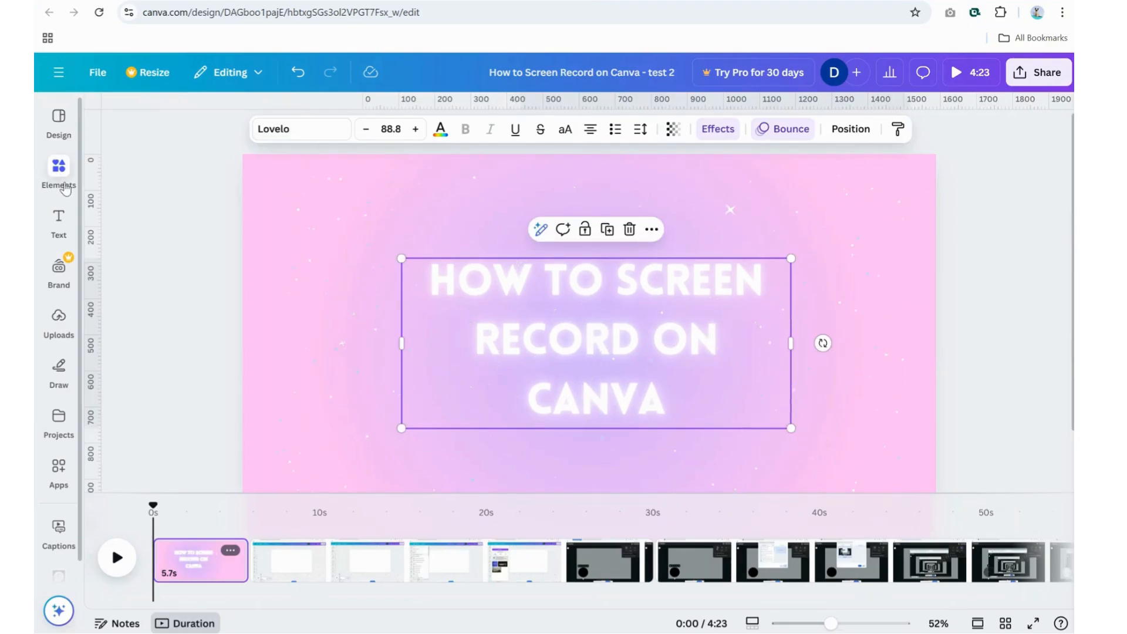
Step: Insert the recently used circular frame in the upper-left corner of the intro page and move the title clear of it
{"action": "left_click", "coordinate": [59, 168]}
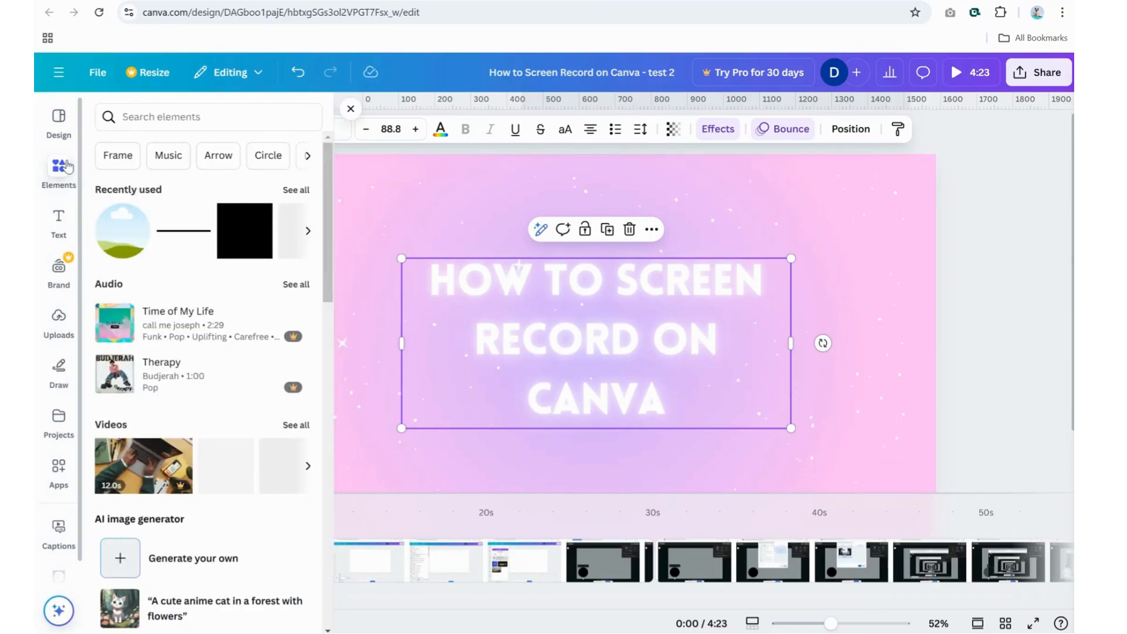
{"action": "left_click", "coordinate": [136, 243]}
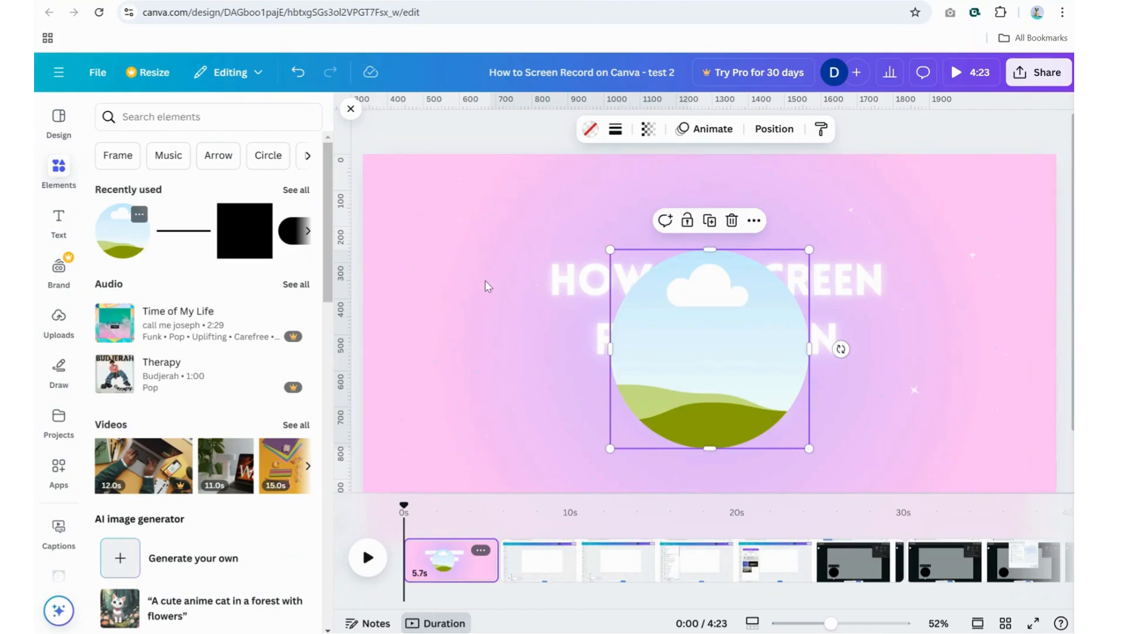
{"action": "left_click", "coordinate": [695, 343]}
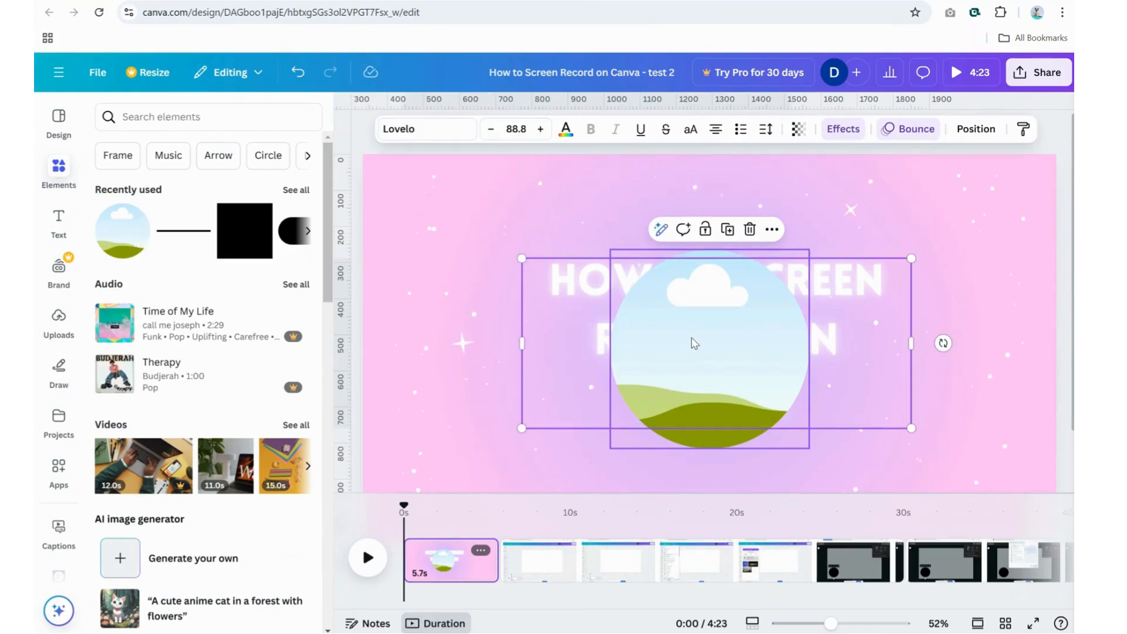
{"action": "left_click_drag", "start_coordinate": [614, 333], "coordinate": [747, 362]}
{"action": "left_click_drag", "start_coordinate": [651, 322], "coordinate": [647, 396]}
{"action": "left_click_drag", "start_coordinate": [701, 278], "coordinate": [490, 192]}
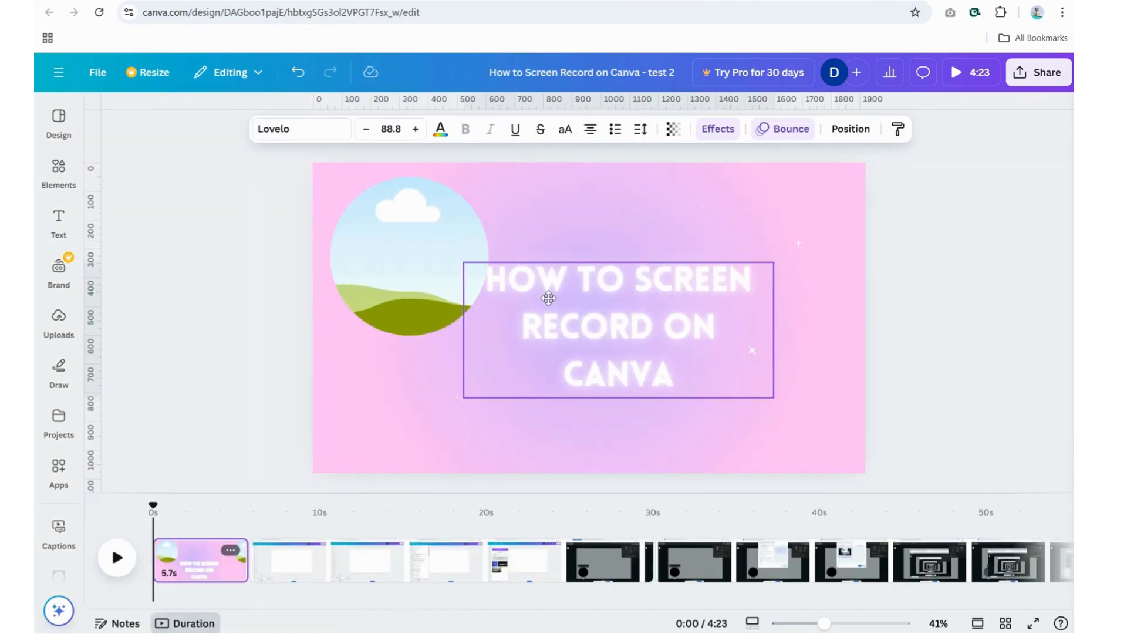
{"action": "left_click_drag", "start_coordinate": [548, 298], "coordinate": [548, 303]}
Step: Shrink the circular frame in the page's upper-left corner and shift the title slightly down and to the left
{"action": "left_click", "coordinate": [385, 216]}
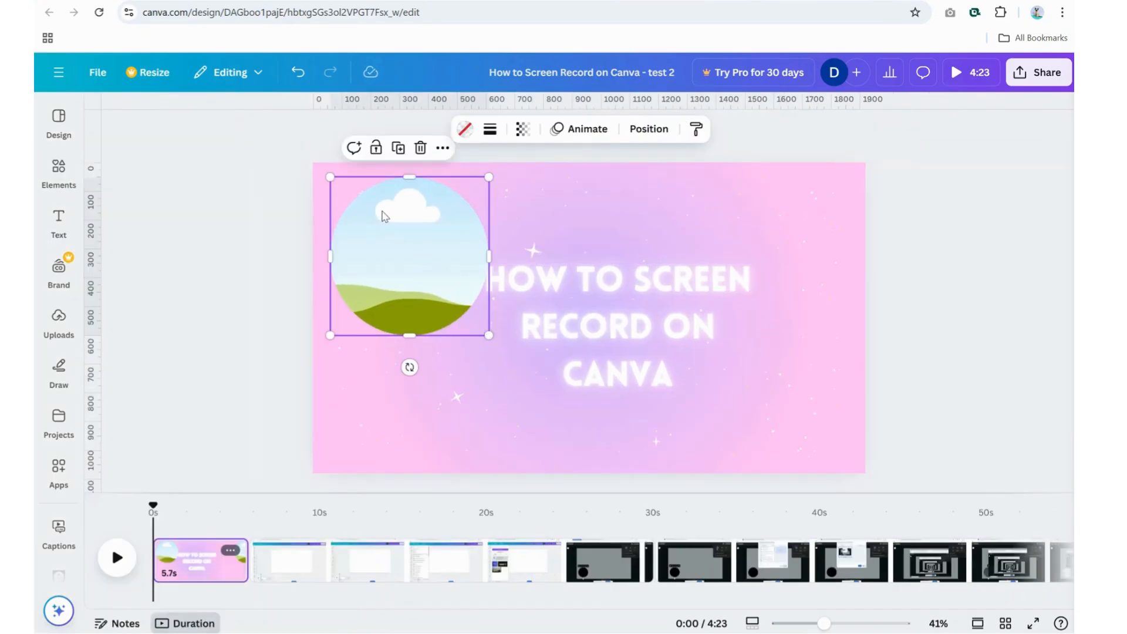
{"action": "left_click_drag", "start_coordinate": [372, 216], "coordinate": [370, 253]}
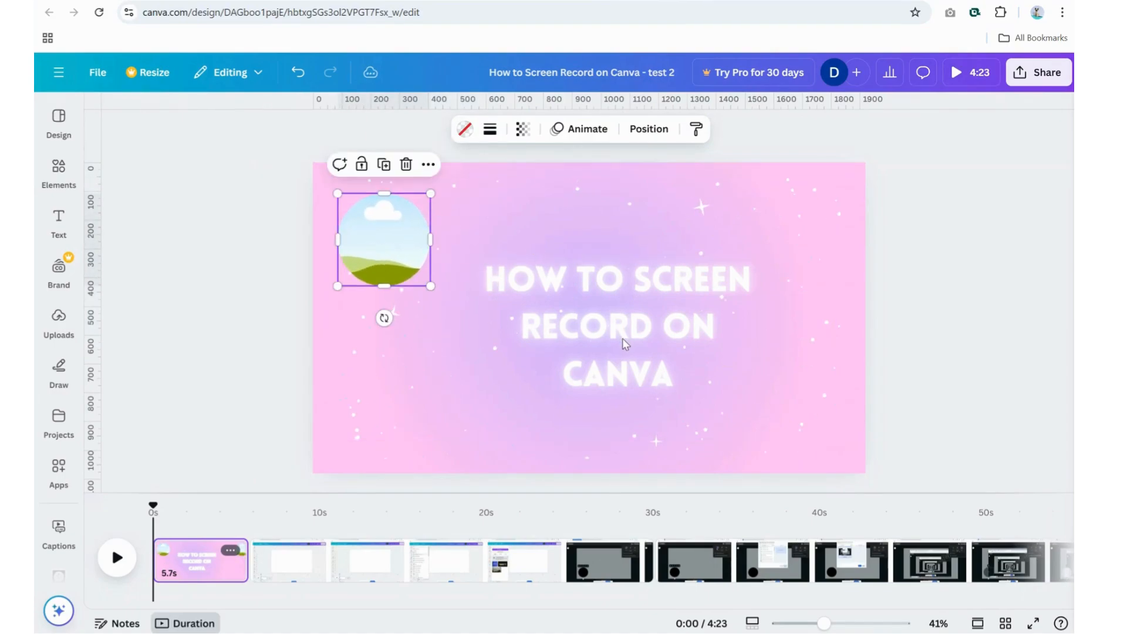
{"action": "left_click_drag", "start_coordinate": [622, 338], "coordinate": [608, 353]}
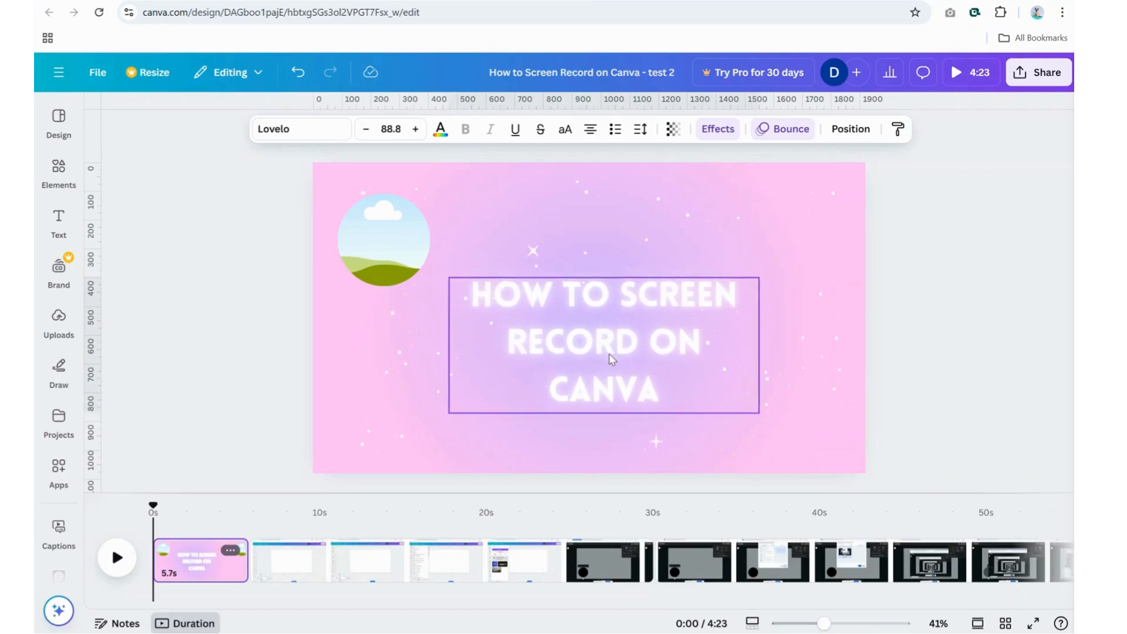
Step: Fill the circular frame with the uploaded Remotely Content logo image
{"action": "left_click", "coordinate": [404, 226]}
{"action": "left_click", "coordinate": [59, 169]}
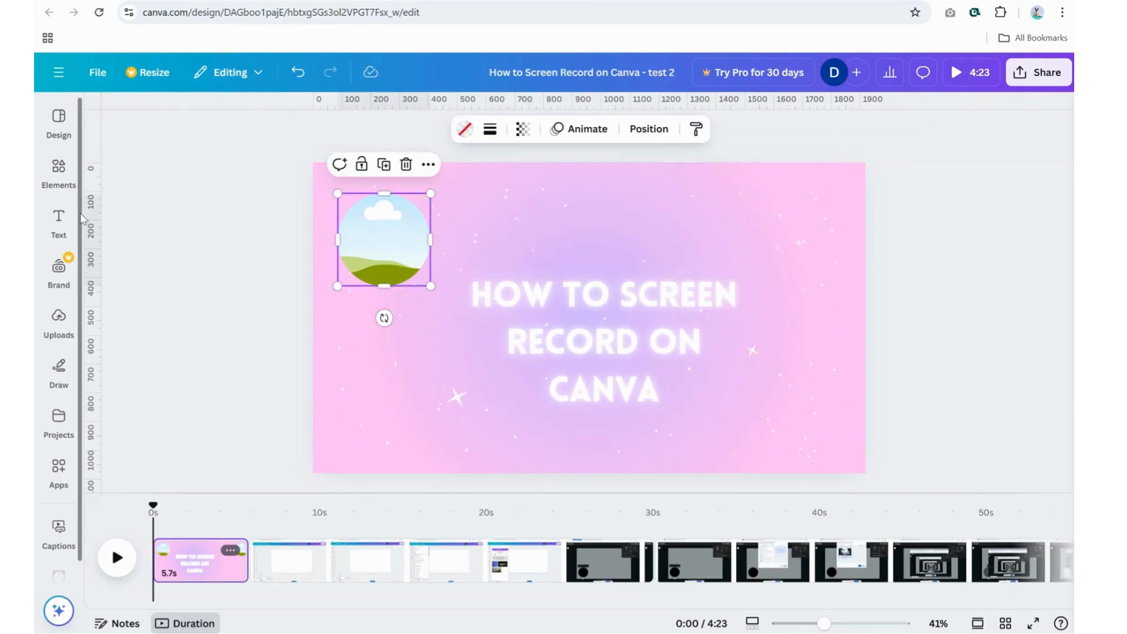
{"action": "left_click", "coordinate": [59, 320]}
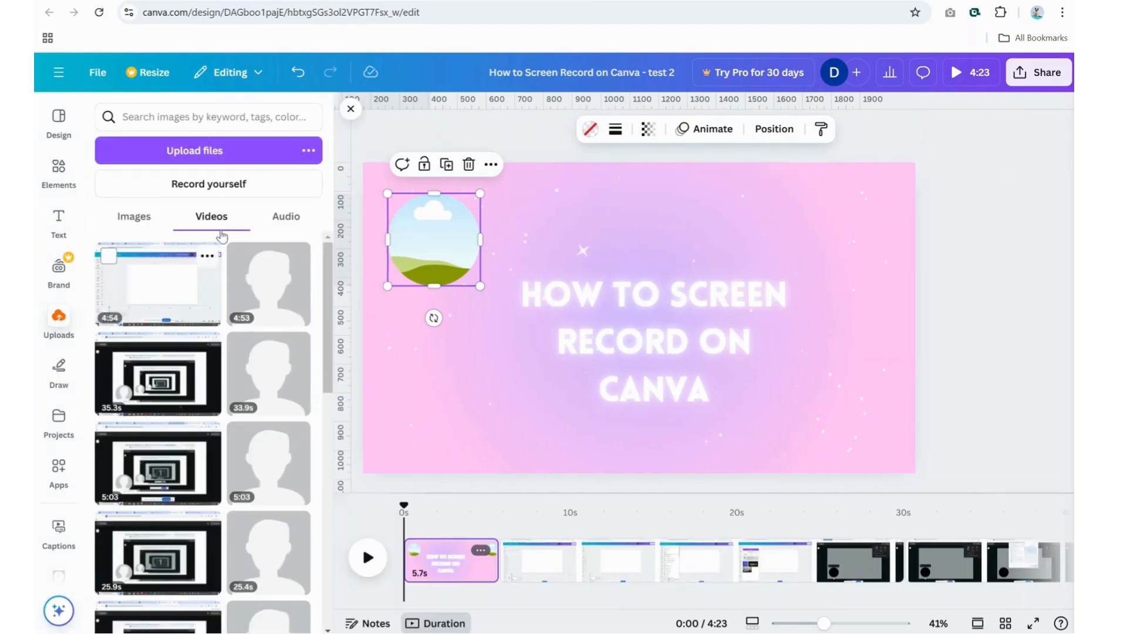
{"action": "left_click", "coordinate": [144, 218]}
{"action": "left_click_drag", "start_coordinate": [139, 361], "coordinate": [434, 241]}
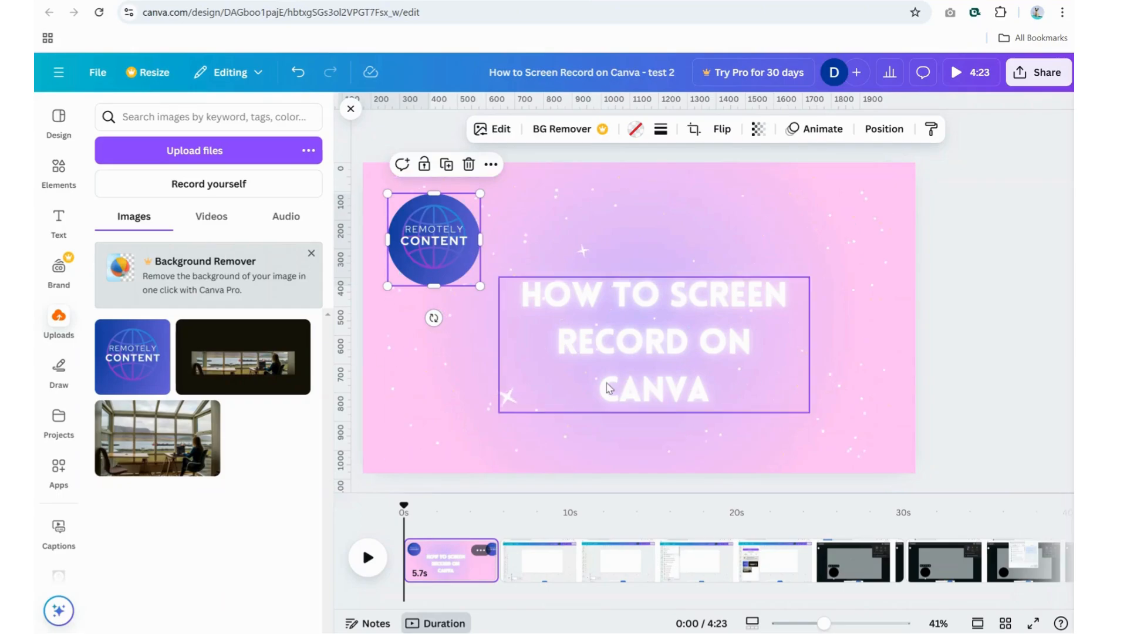
Step: Play the timeline from the start to preview the intro page
{"action": "left_click", "coordinate": [868, 355]}
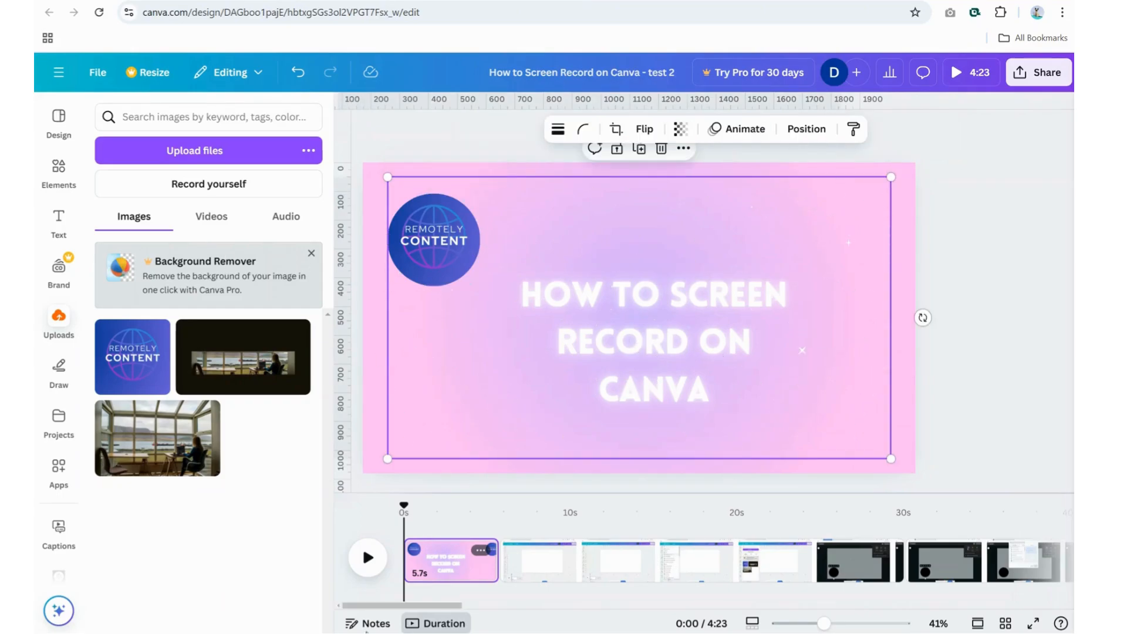
{"action": "left_click", "coordinate": [369, 559]}
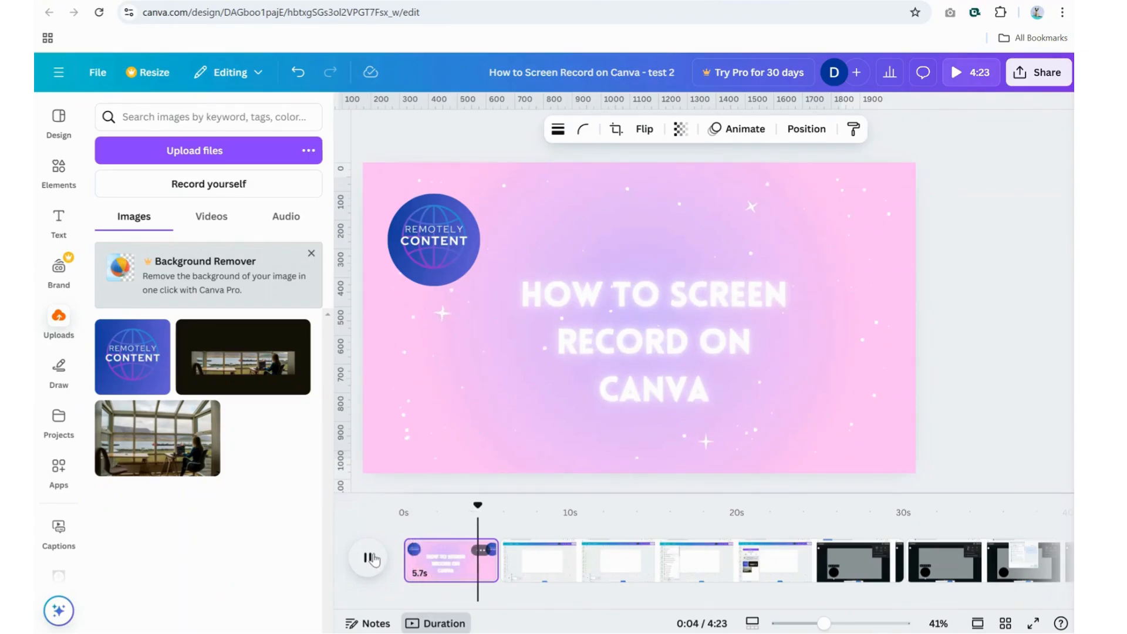
Step: Shorten the intro page to 4.6 seconds on the timeline and replay the video around it
{"action": "left_click", "coordinate": [459, 550]}
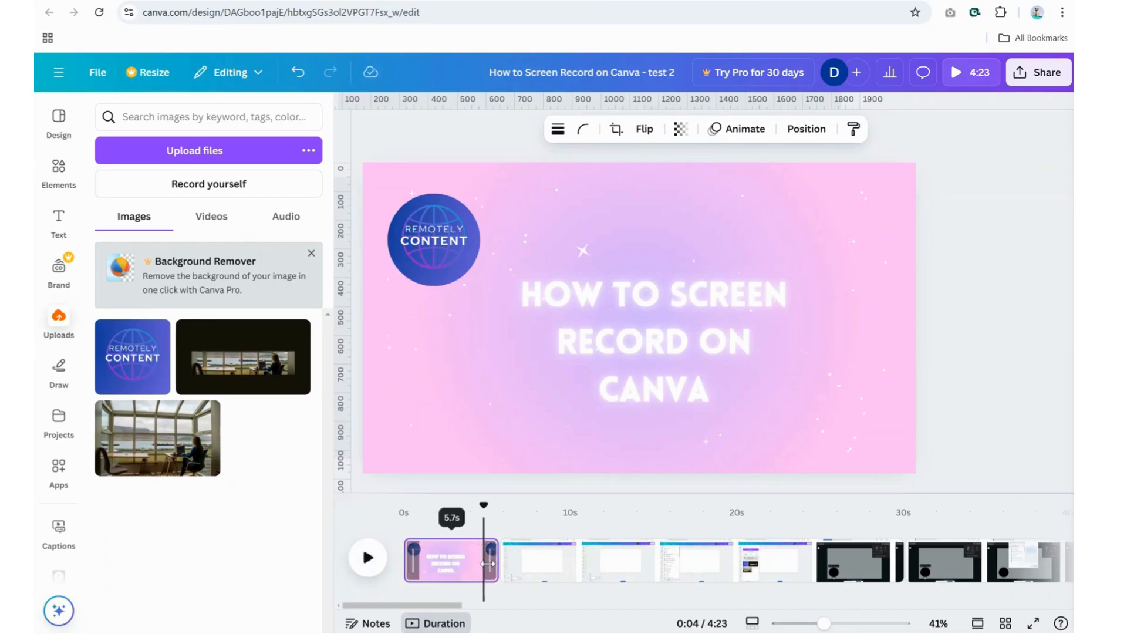
{"action": "left_click_drag", "start_coordinate": [484, 565], "coordinate": [477, 565]}
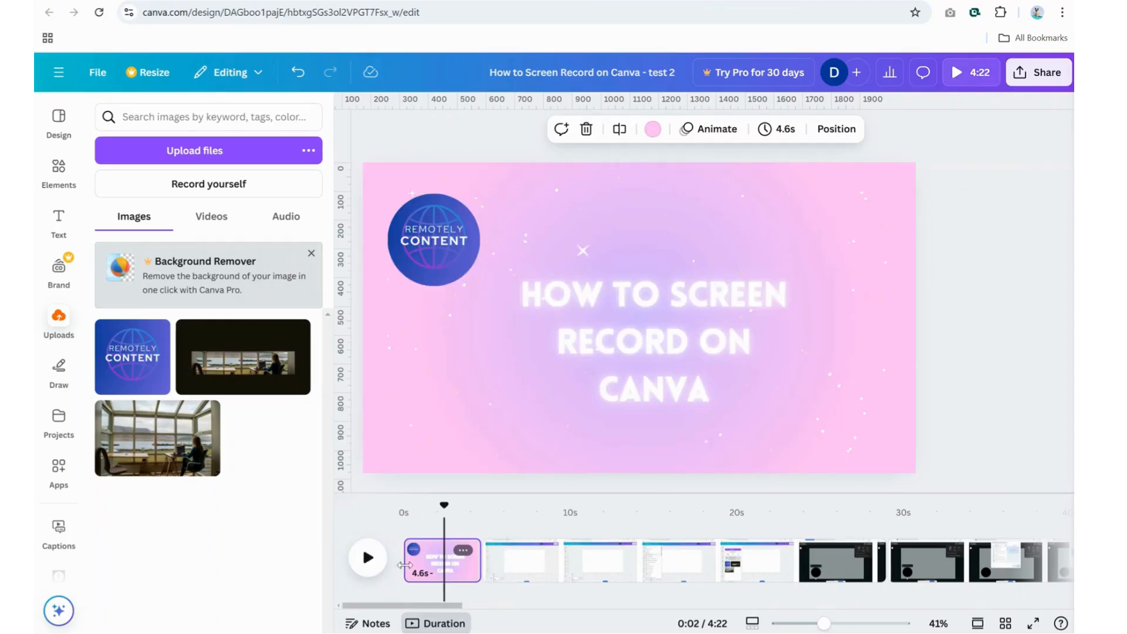
{"action": "left_click", "coordinate": [369, 560]}
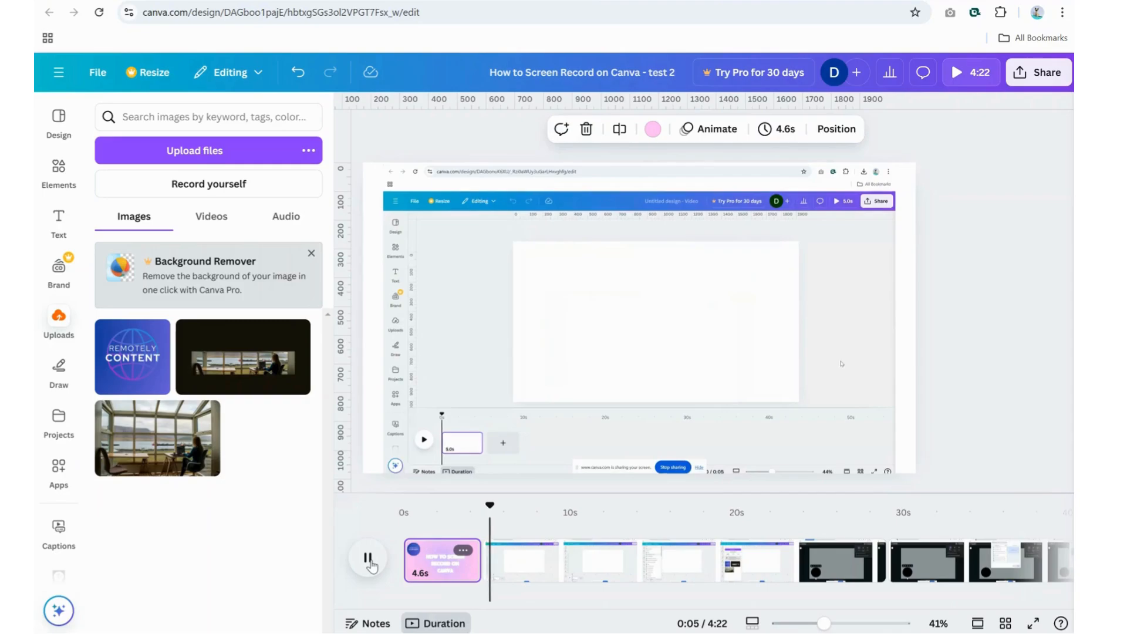
Step: Add a Dissolve transition between the intro page and the first screen recording clip
{"action": "left_click", "coordinate": [484, 563]}
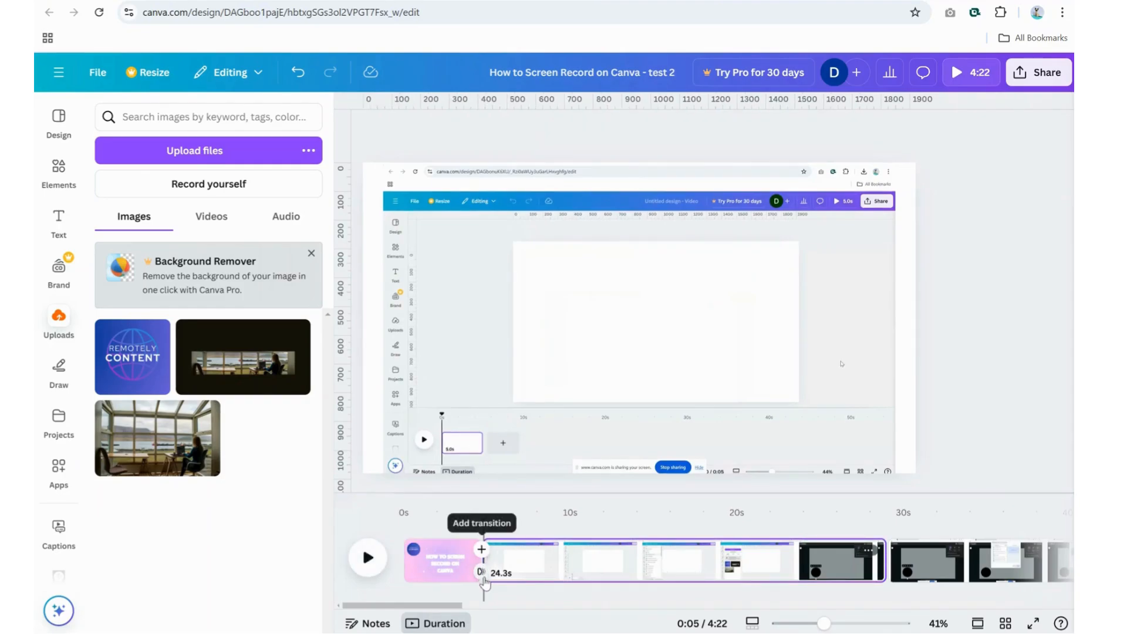
{"action": "left_click", "coordinate": [482, 574]}
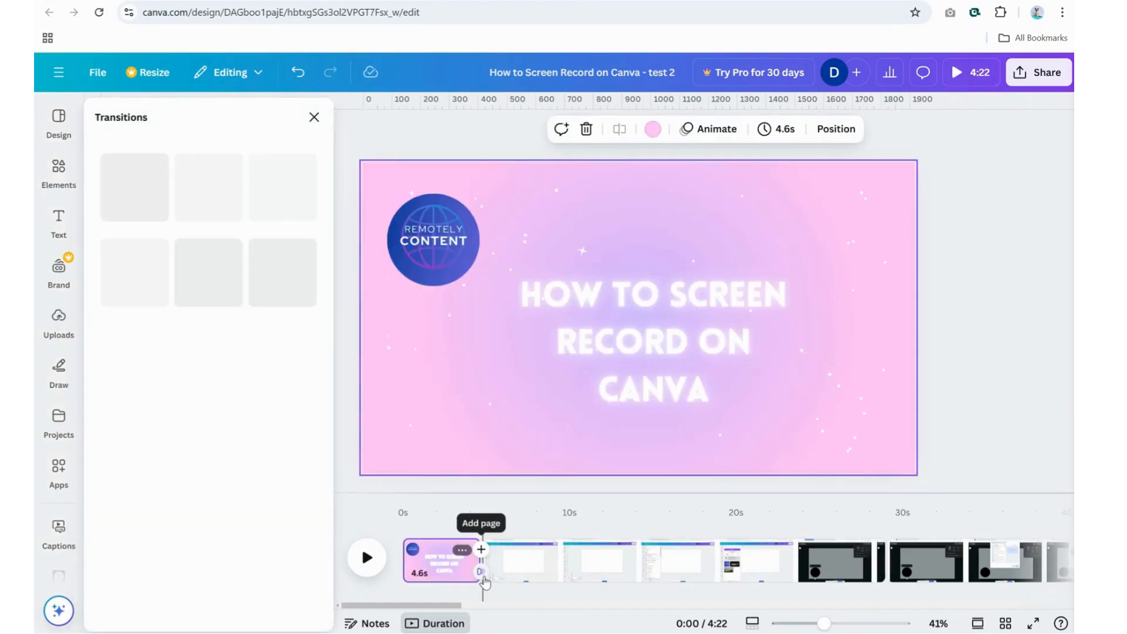
{"action": "left_click", "coordinate": [224, 231]}
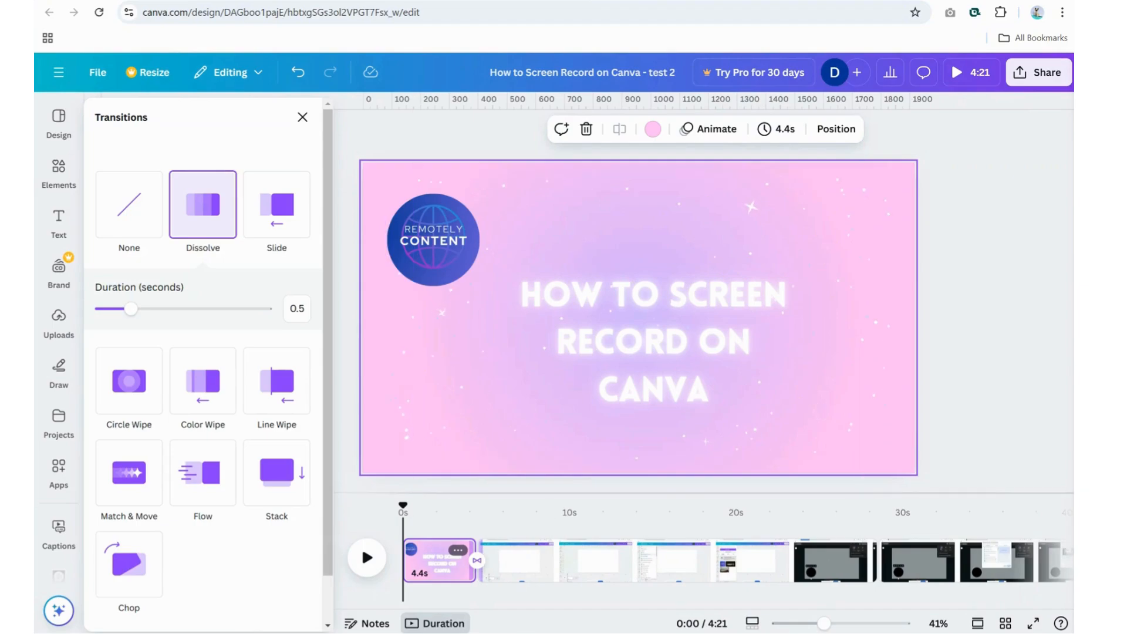
Step: Copy the title page from the social media icons design and paste it into the intro and end card video design
{"action": "mouse_move", "coordinate": [597, 633]}
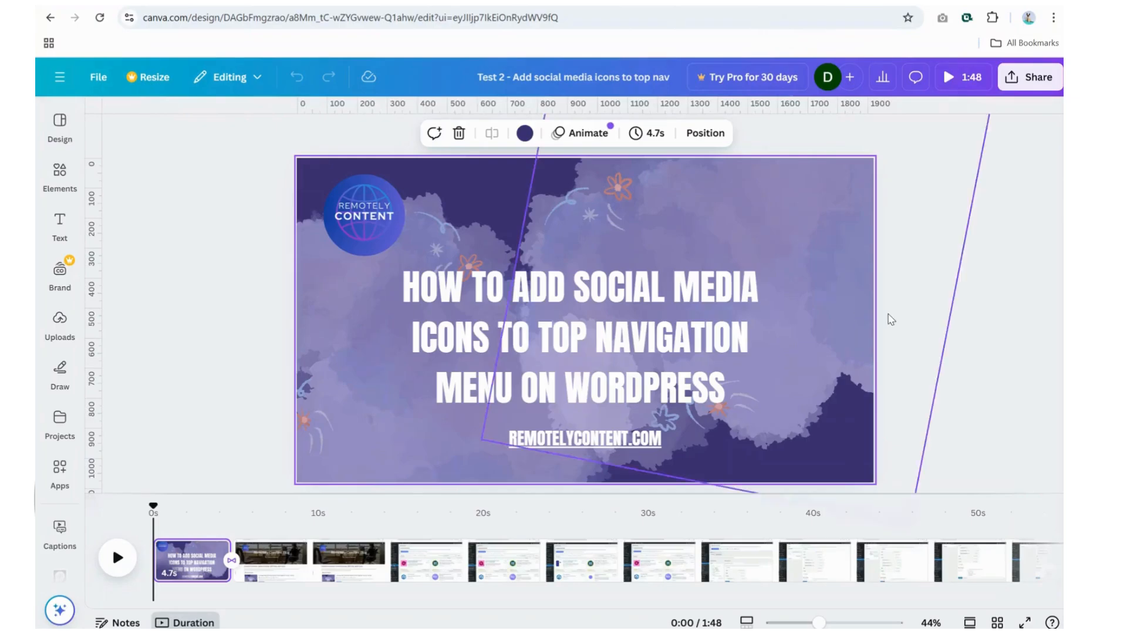
{"action": "right_click", "coordinate": [199, 559]}
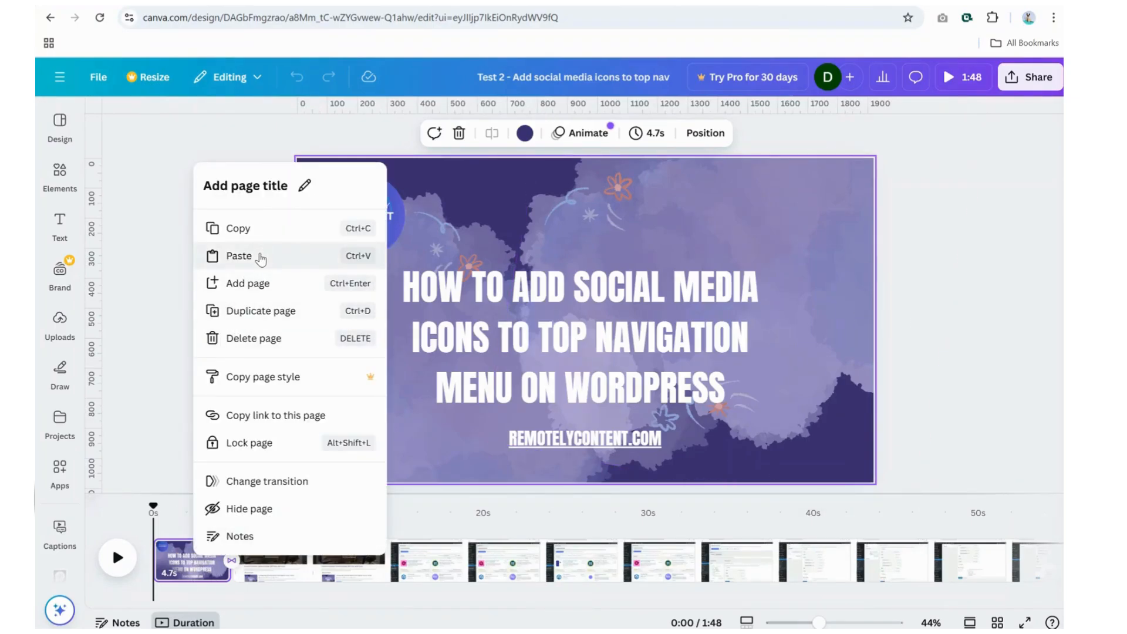
{"action": "left_click", "coordinate": [259, 233]}
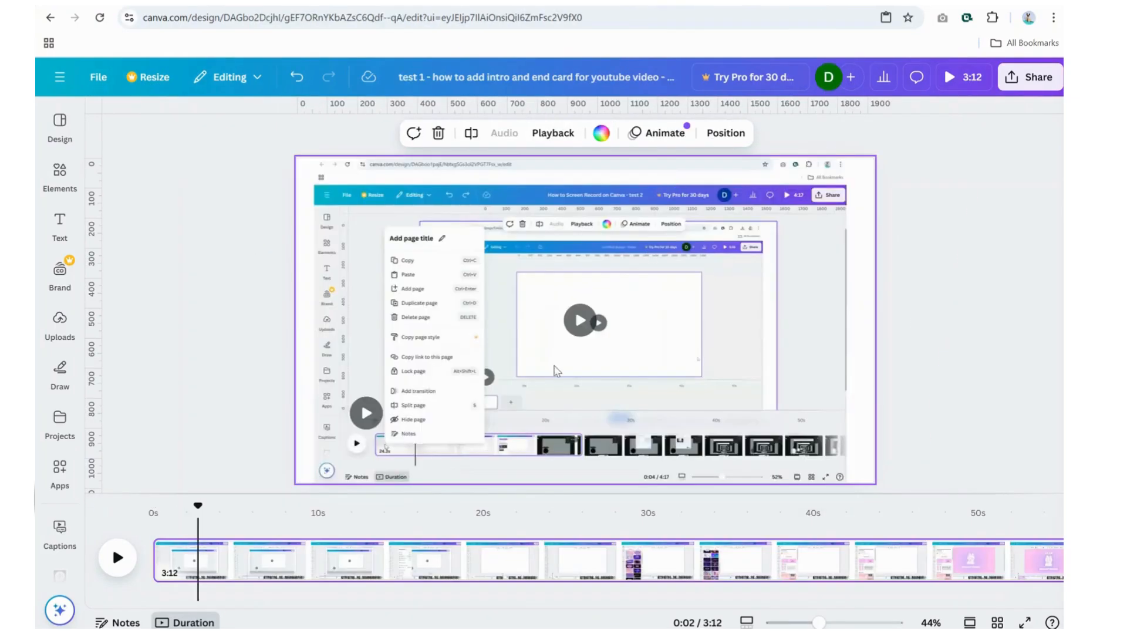
{"action": "right_click", "coordinate": [179, 555]}
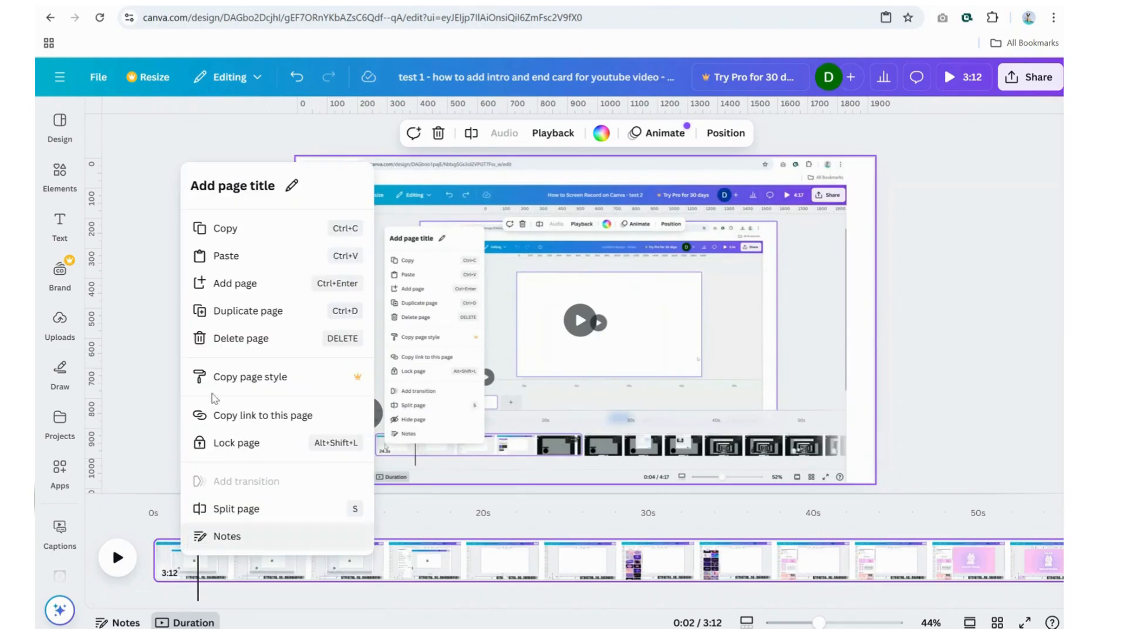
{"action": "left_click", "coordinate": [254, 257]}
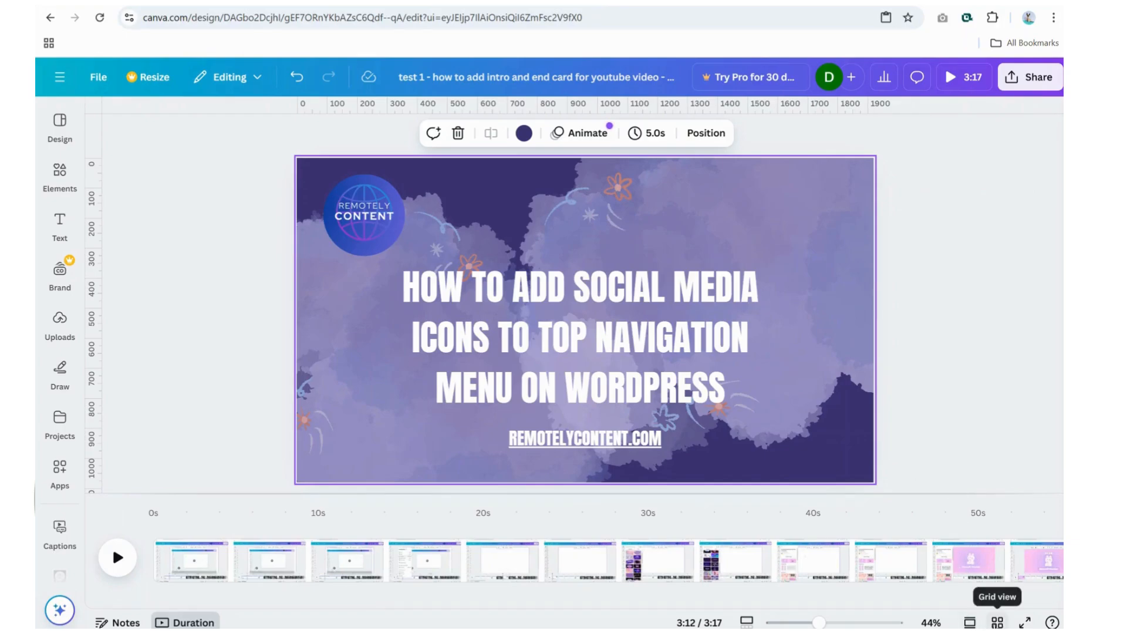
Step: Reorder the pages in grid view so the pasted title page comes before the screen recording
{"action": "left_click", "coordinate": [998, 622]}
{"action": "left_click_drag", "start_coordinate": [205, 186], "coordinate": [53, 202]}
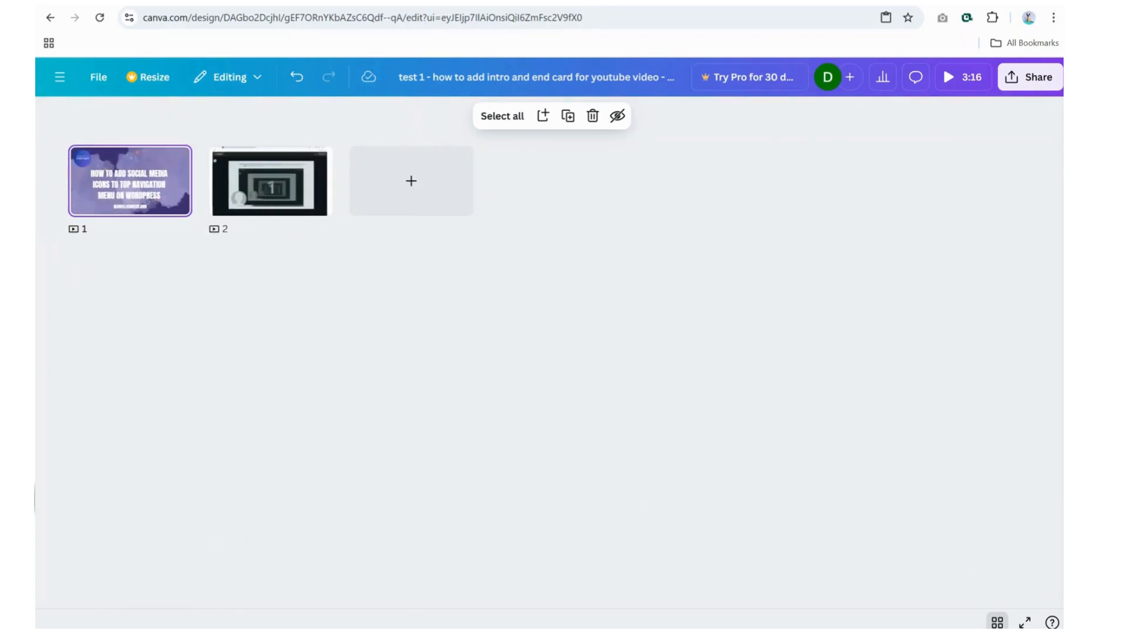
{"action": "left_click", "coordinate": [997, 622]}
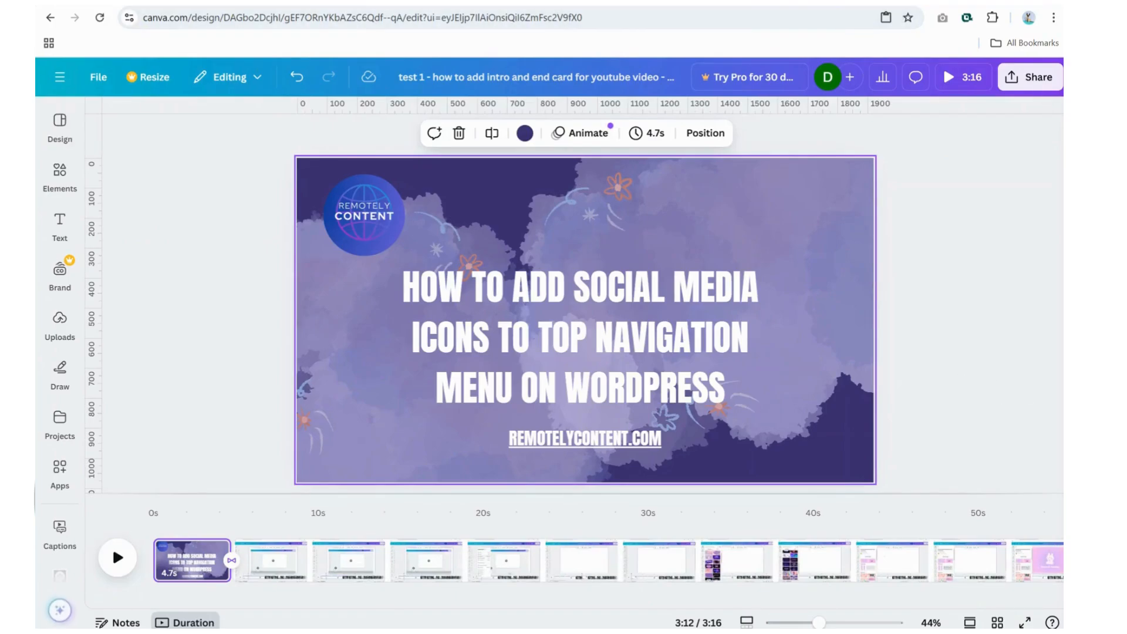
Step: Replace the intro page's title text with "HOW TO ADD AN INTRO CARD FOR YOUTUBE VIDEO"
{"action": "left_click", "coordinate": [668, 347]}
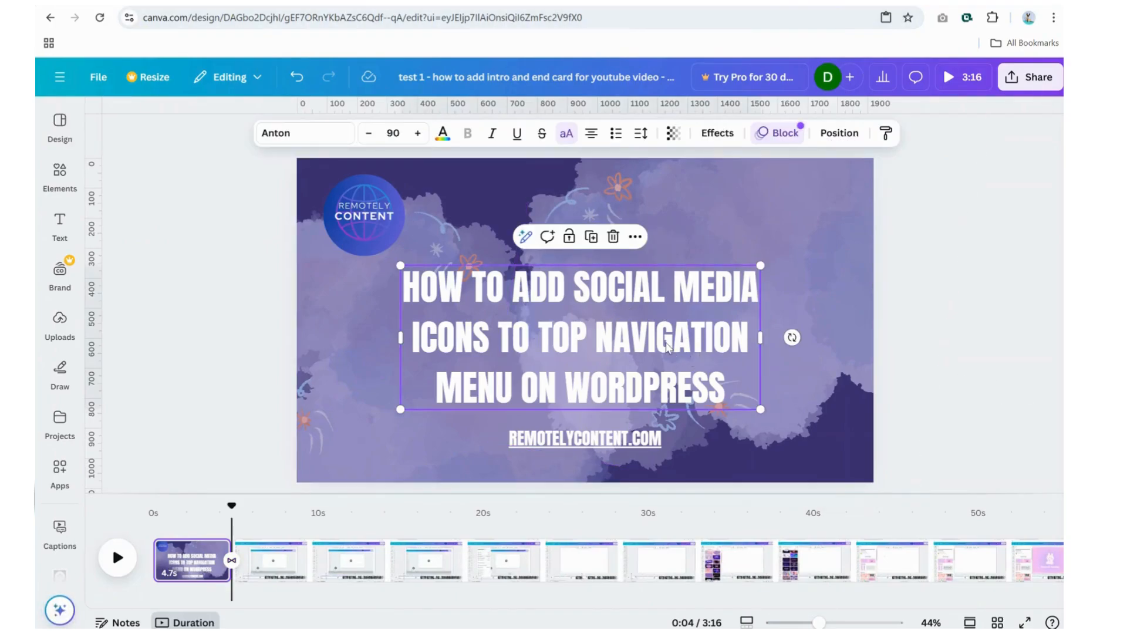
{"action": "left_click", "coordinate": [703, 388]}
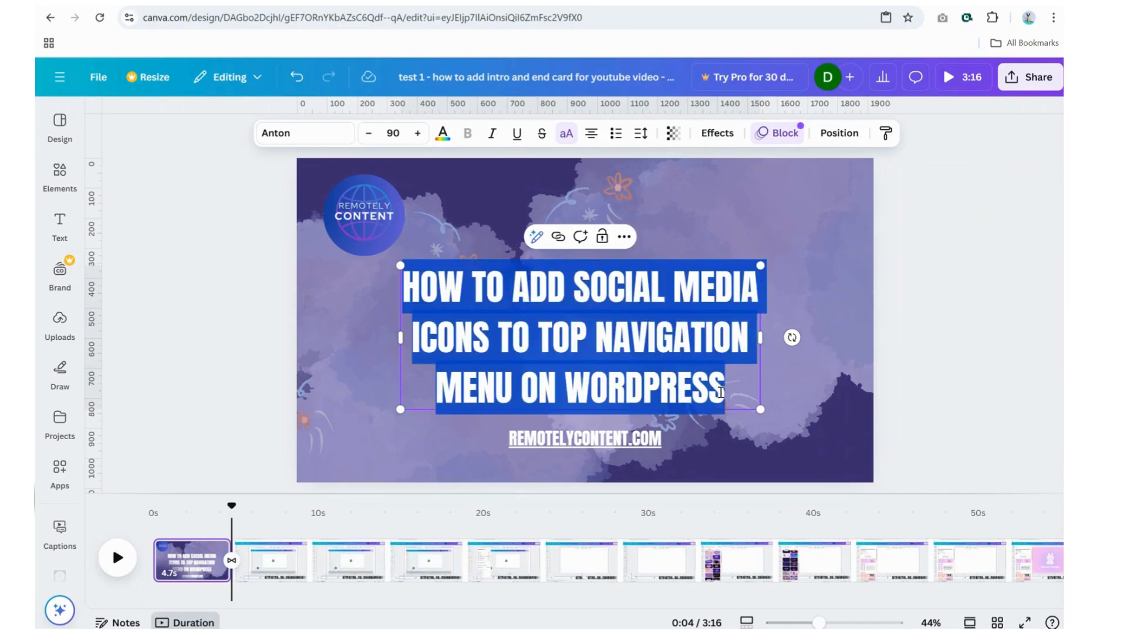
{"action": "type", "text": "OW"}
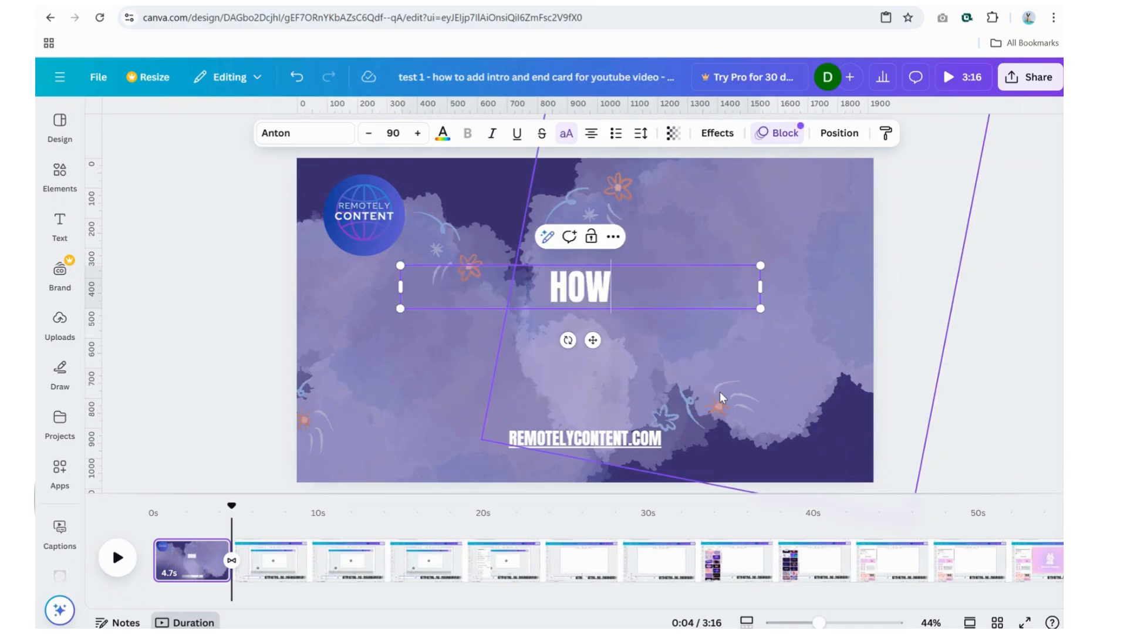
{"action": "type", "text": " TO ADD AN"}
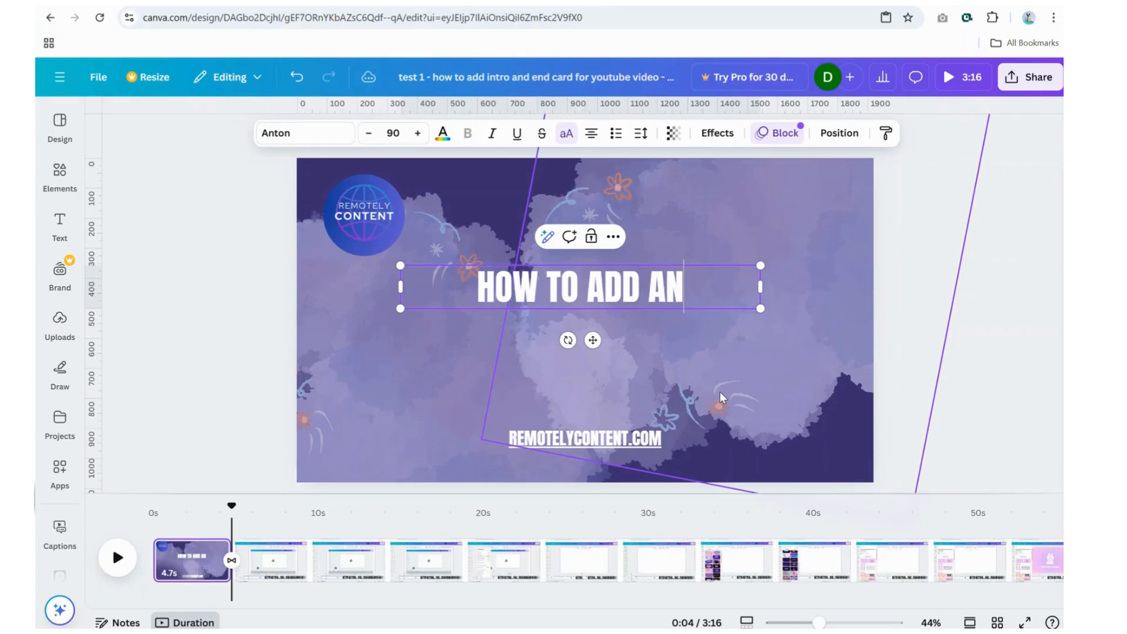
{"action": "type", "text": " INTRO CA"}
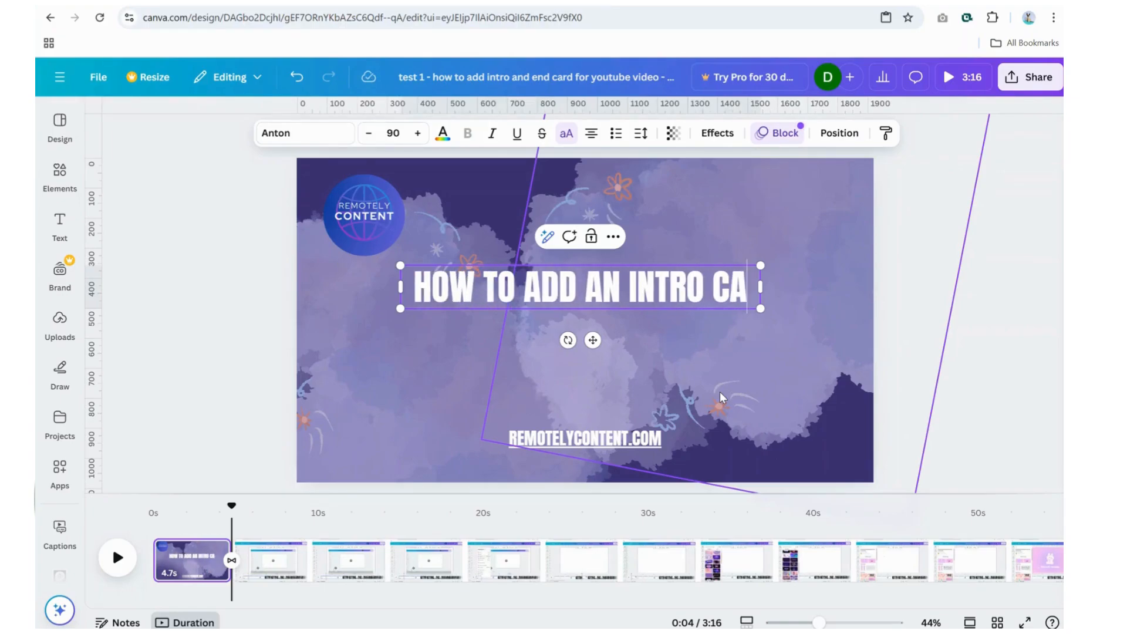
{"action": "type", "text": "RD FOR Y"}
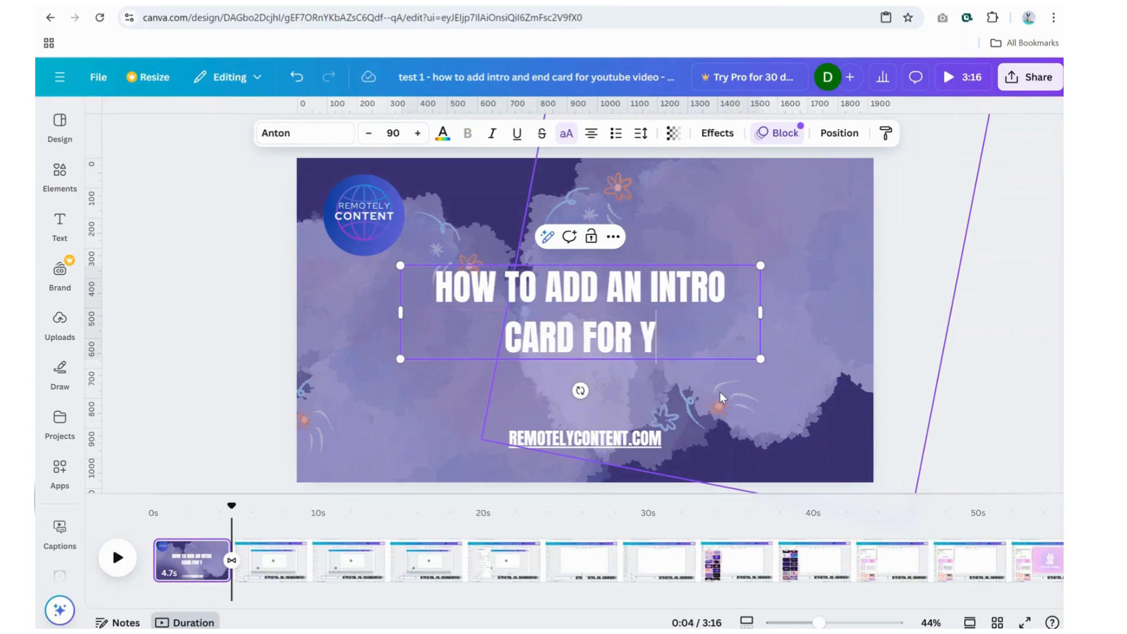
{"action": "type", "text": "OUTUBE VIDEO"}
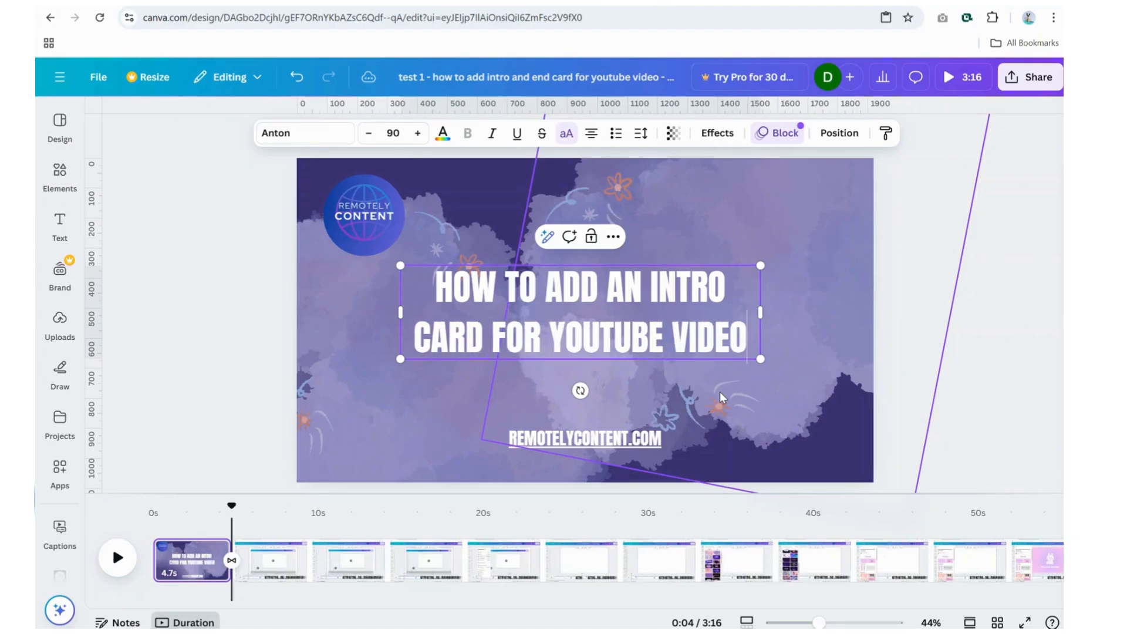
{"action": "left_click", "coordinate": [940, 272]}
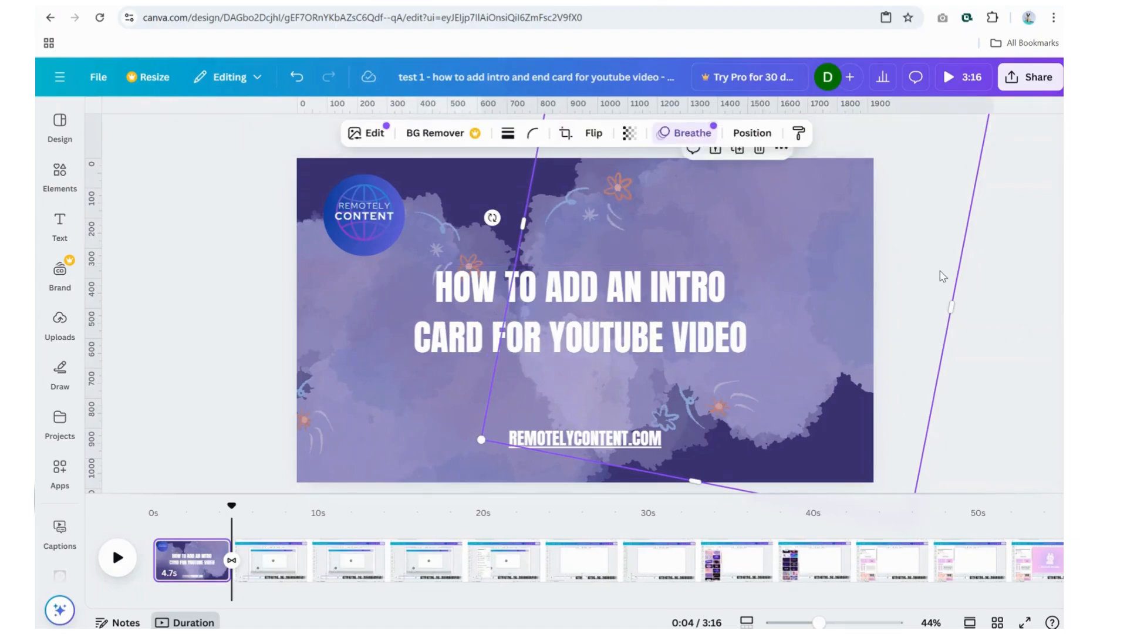
Step: Move the website link up to just below the title and play the intro page as a preview
{"action": "left_click_drag", "start_coordinate": [587, 440], "coordinate": [585, 394]}
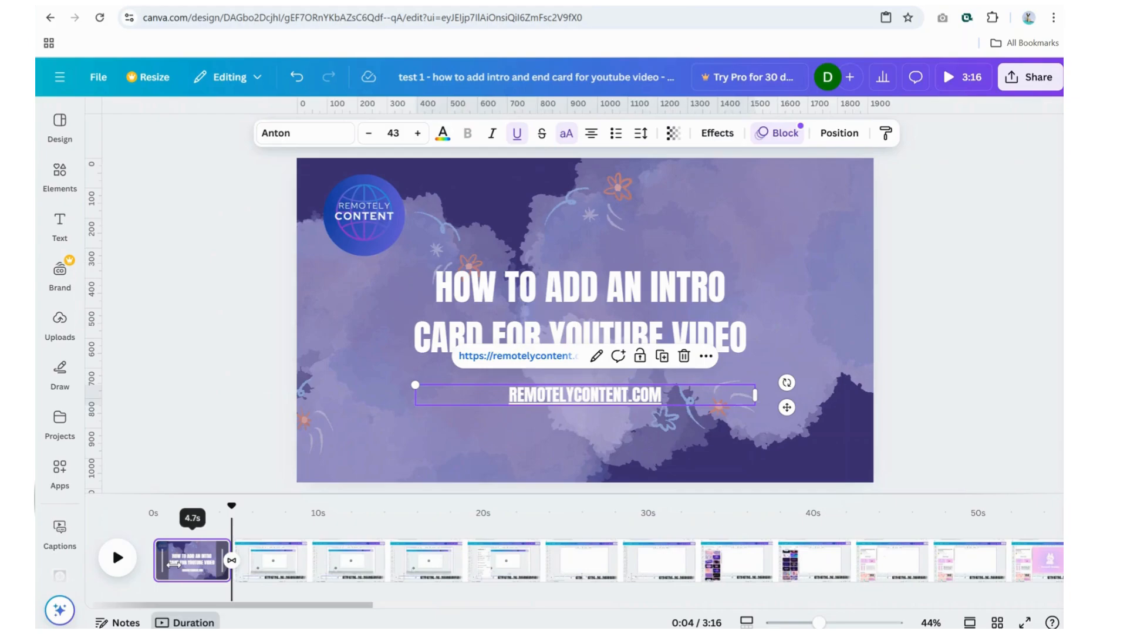
{"action": "left_click", "coordinate": [174, 564]}
{"action": "left_click", "coordinate": [117, 559]}
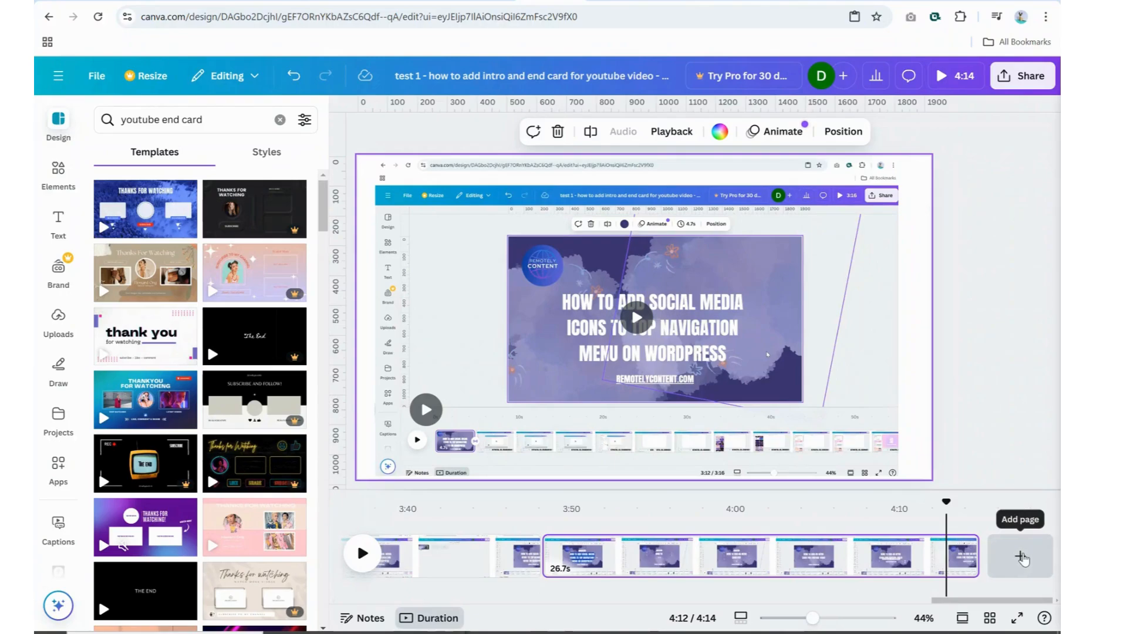
Step: Add a page at the end of the video and apply the purple "Thanks for watching!" end card template to it
{"action": "left_click", "coordinate": [1022, 559]}
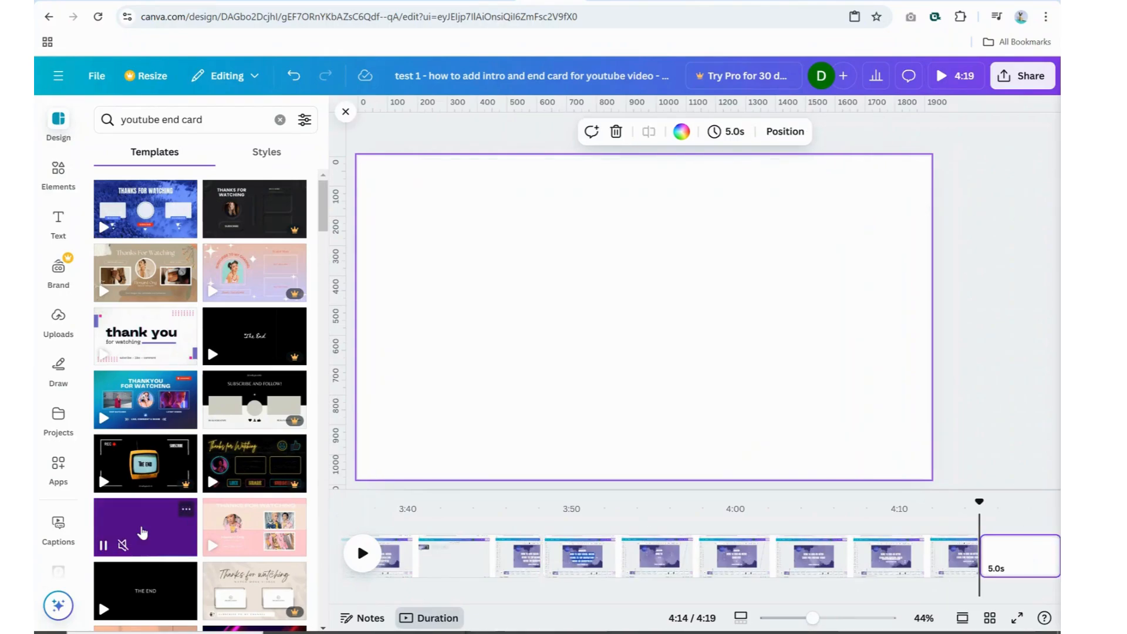
{"action": "left_click", "coordinate": [142, 532]}
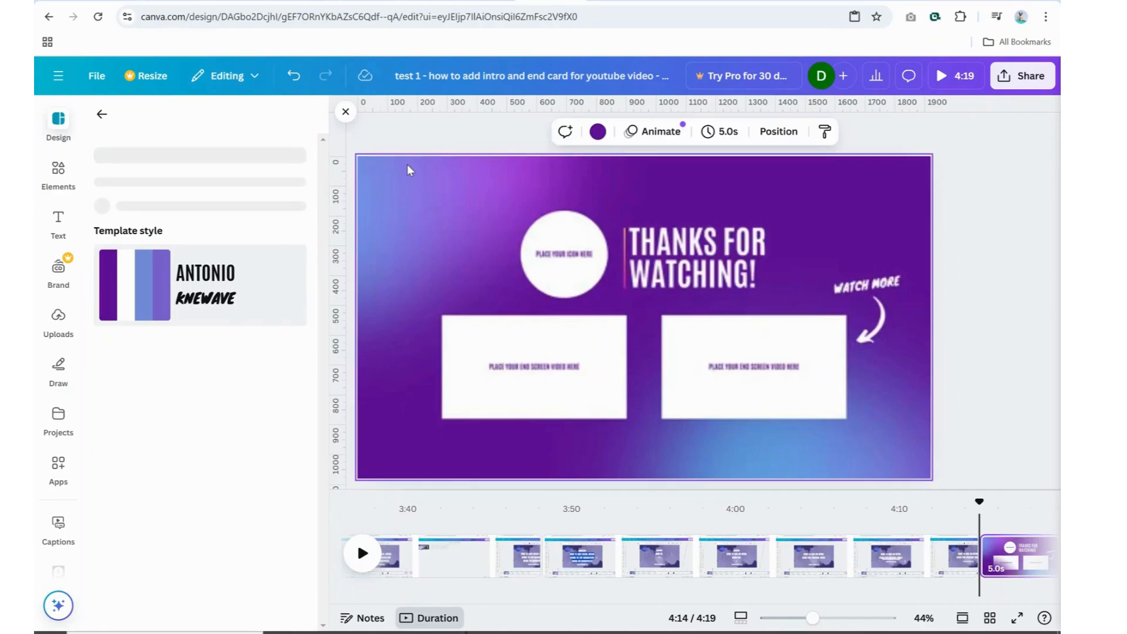
{"action": "left_click", "coordinate": [345, 111]}
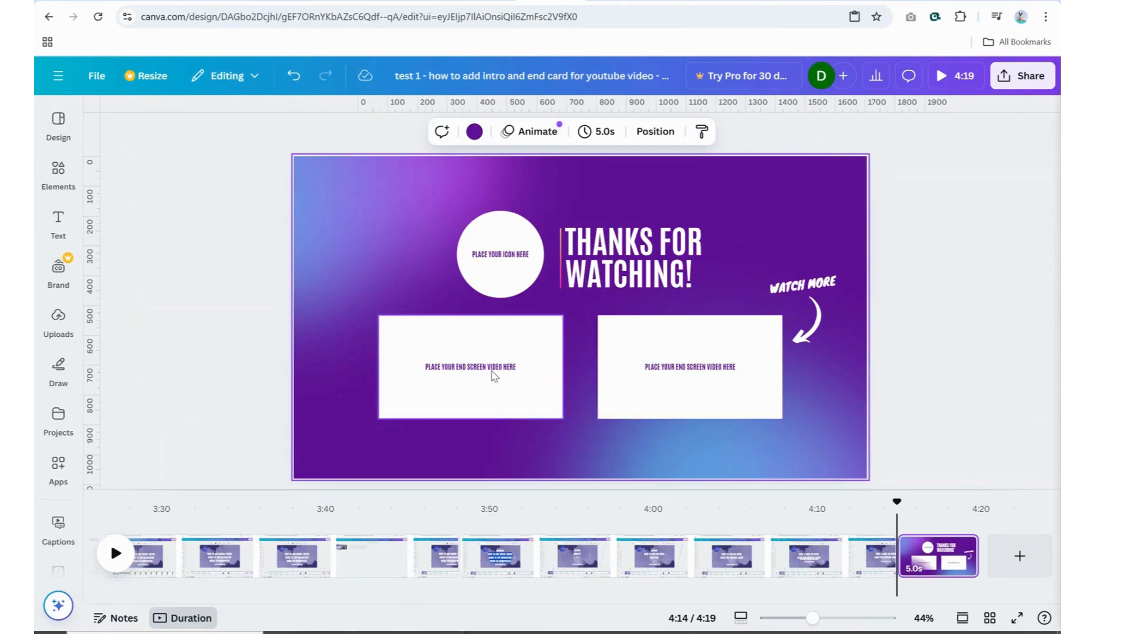
Step: Delete both white end-screen video placeholders and their "Place your end screen video here" texts from the end card
{"action": "left_click", "coordinate": [653, 381]}
{"action": "key", "text": "Delete"}
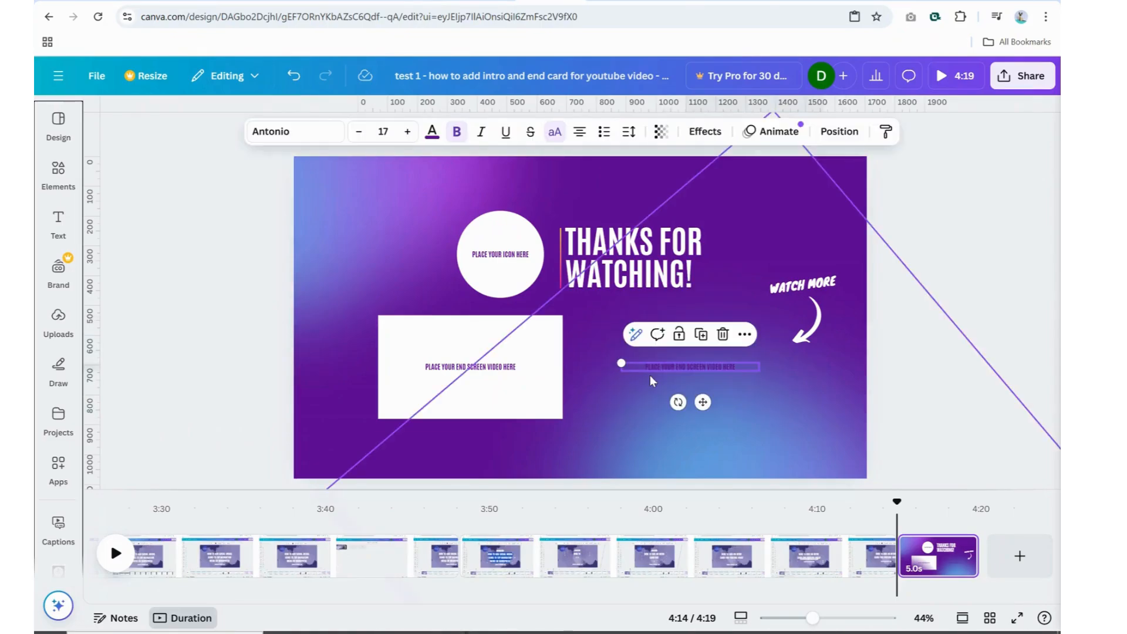
{"action": "double_click", "coordinate": [688, 365]}
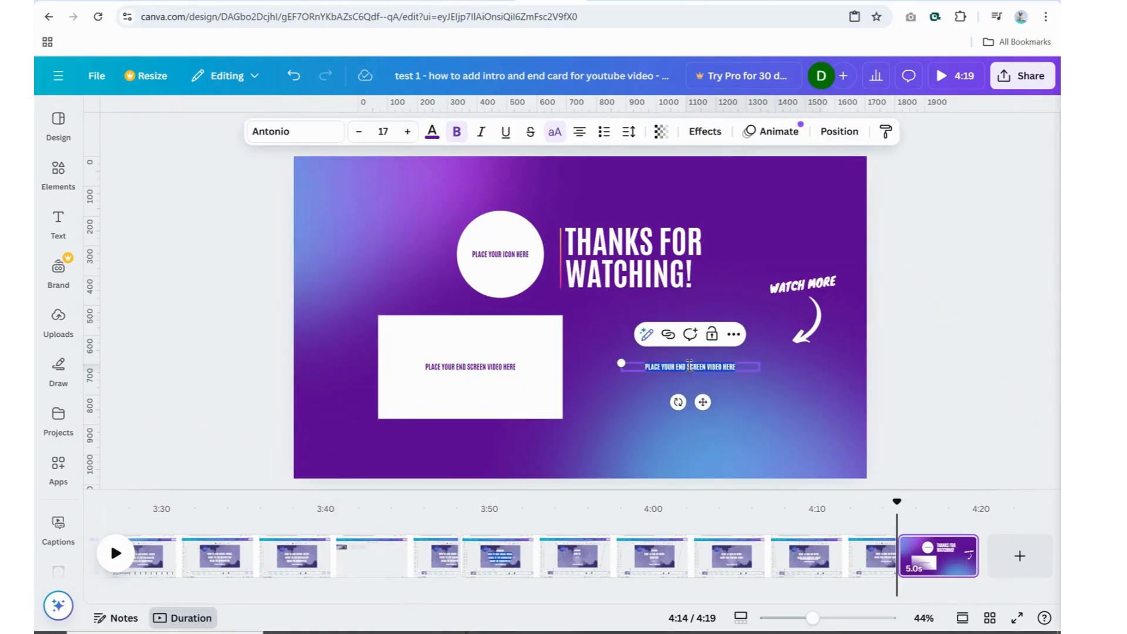
{"action": "key", "text": "BackSpace"}
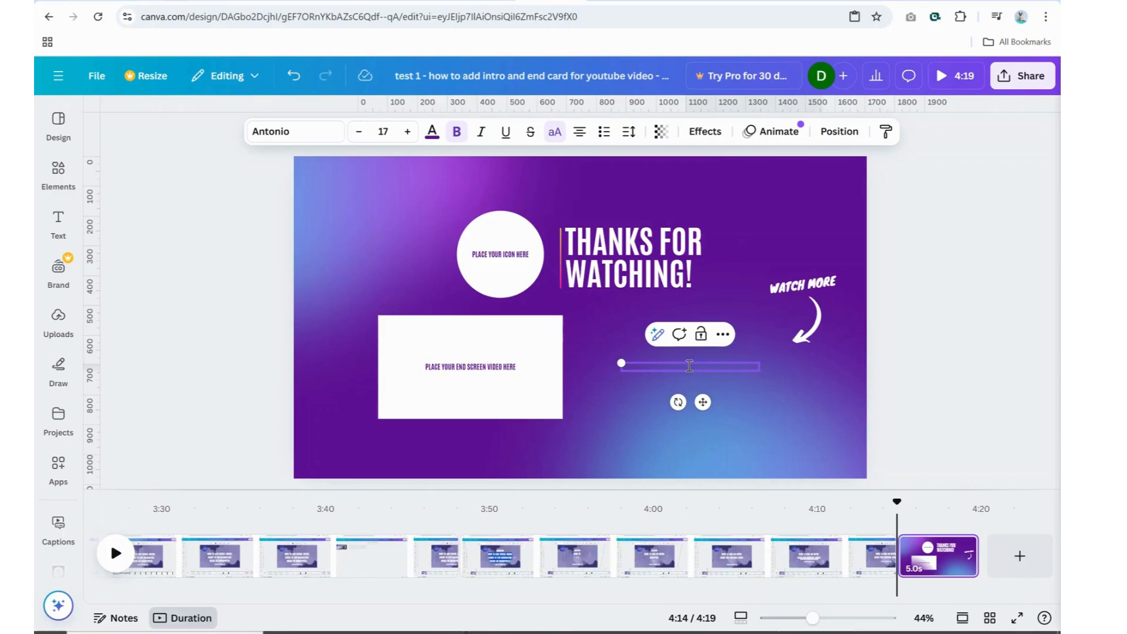
{"action": "left_click", "coordinate": [773, 400]}
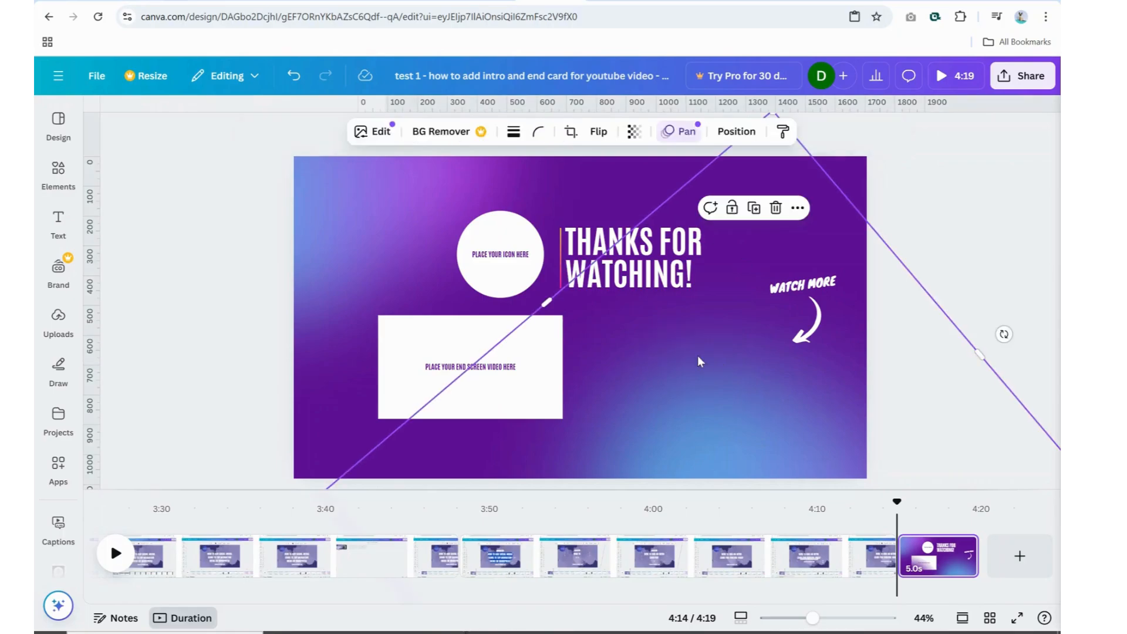
{"action": "left_click", "coordinate": [487, 404]}
{"action": "left_click", "coordinate": [514, 390]}
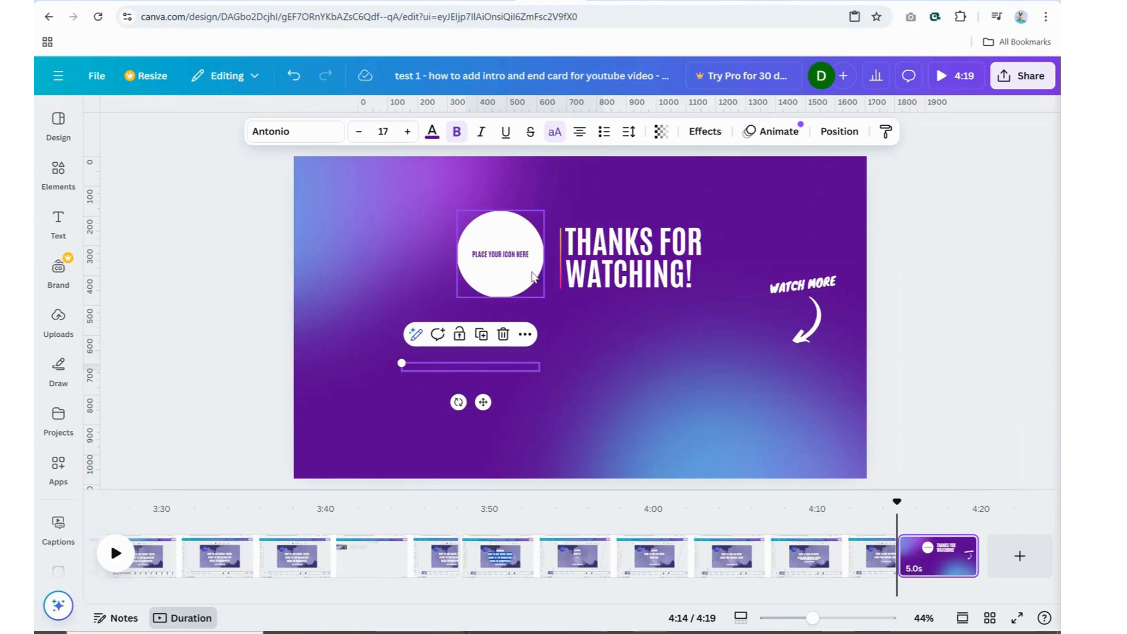
{"action": "left_click", "coordinate": [616, 271]}
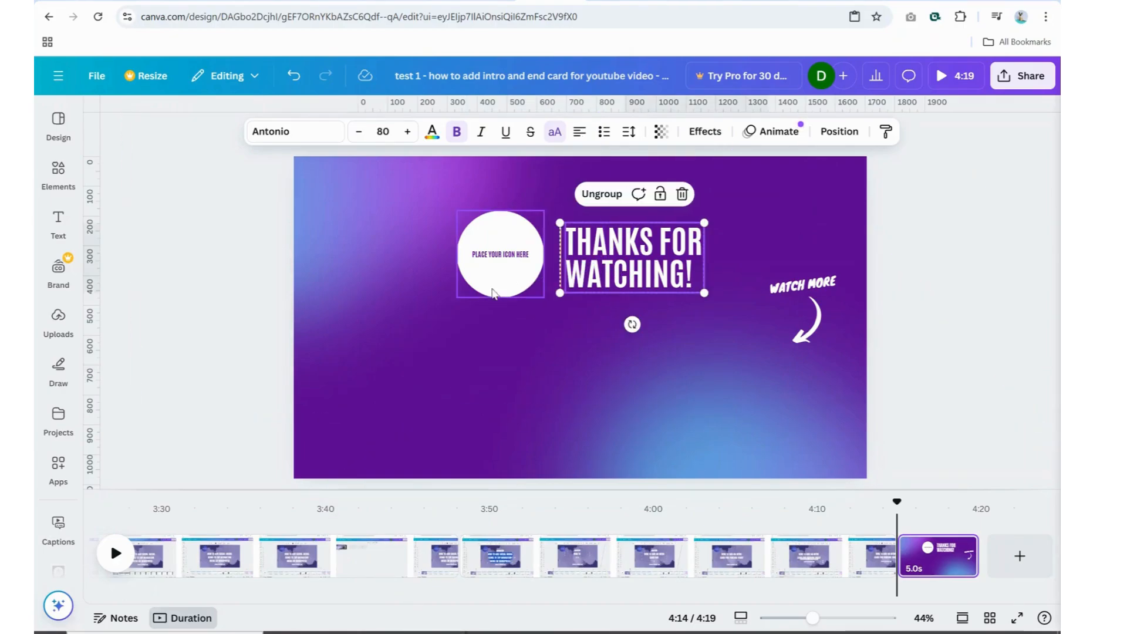
{"action": "right_click", "coordinate": [640, 254]}
{"action": "left_click", "coordinate": [683, 223]}
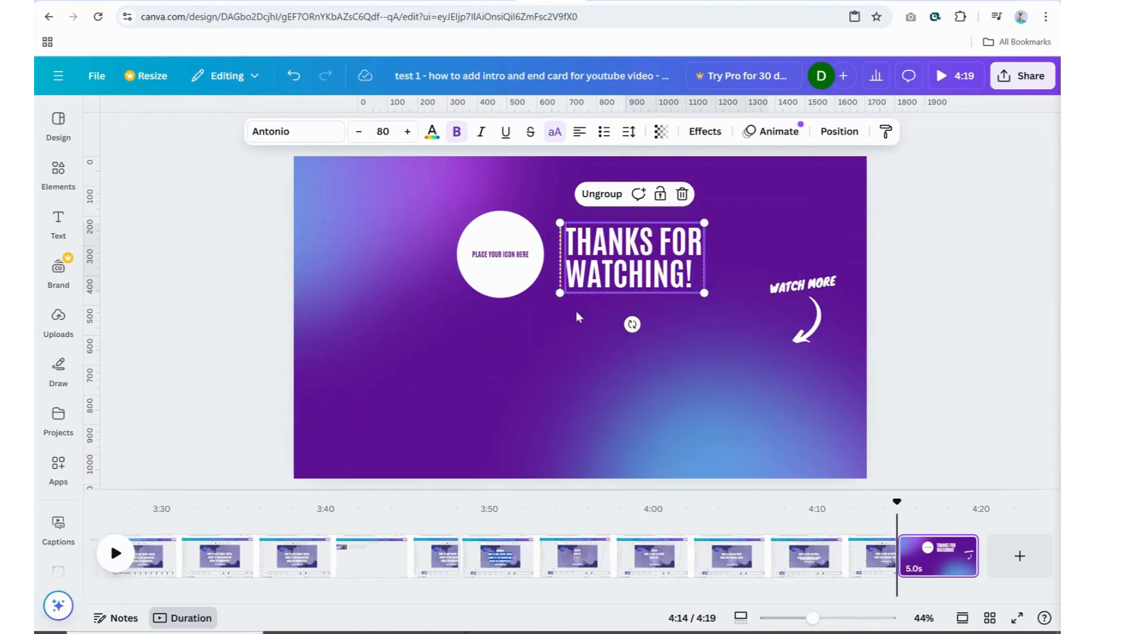
{"action": "left_click", "coordinate": [619, 362]}
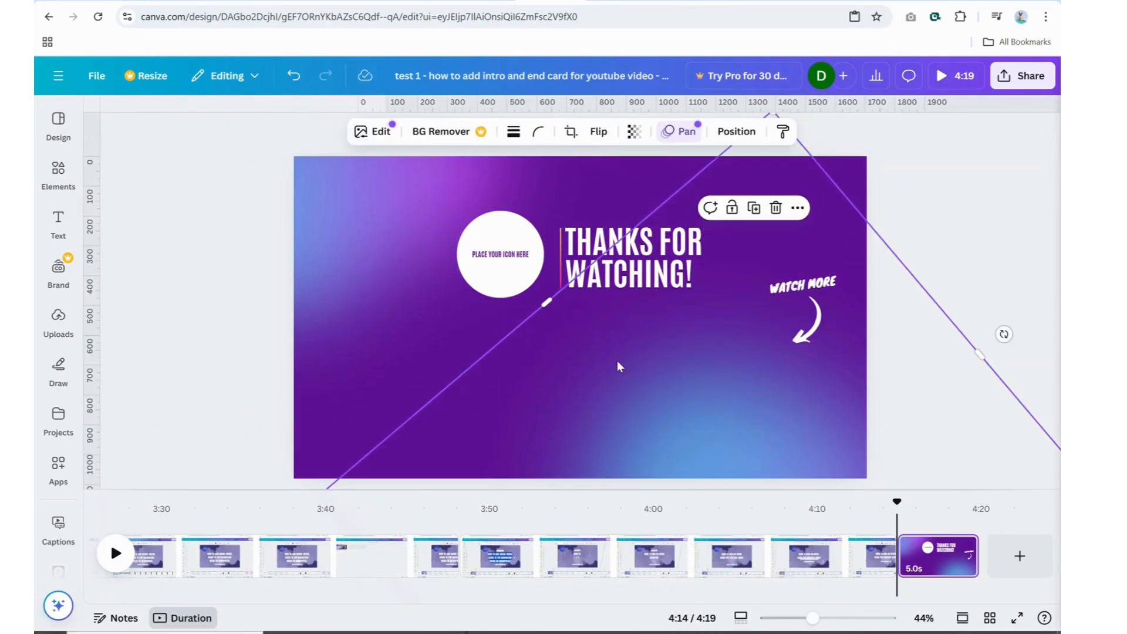